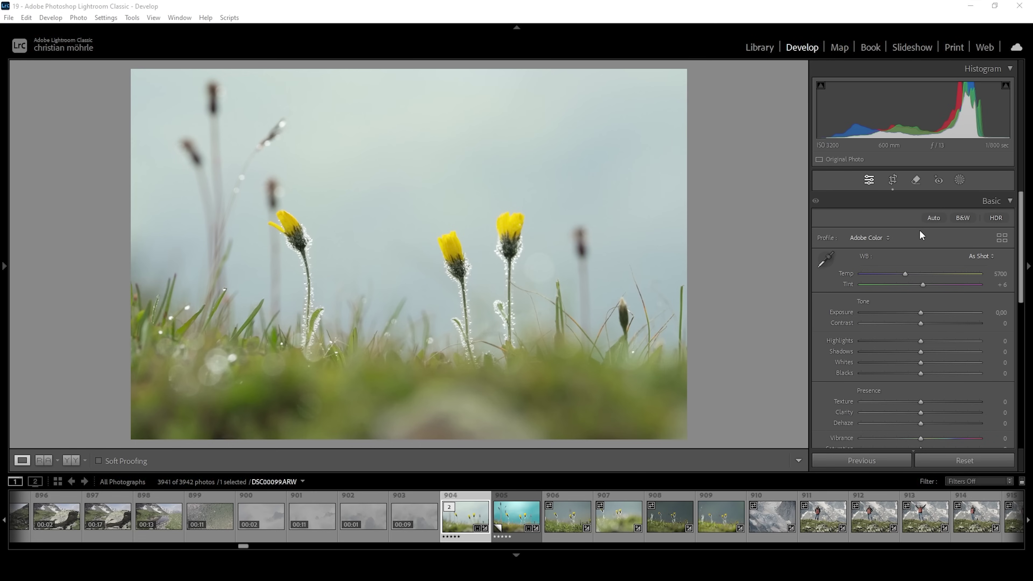
# Switch the photo to the Adobe Standard profile and cool the white balance to Temp 5258.
pyautogui.click(872, 239)
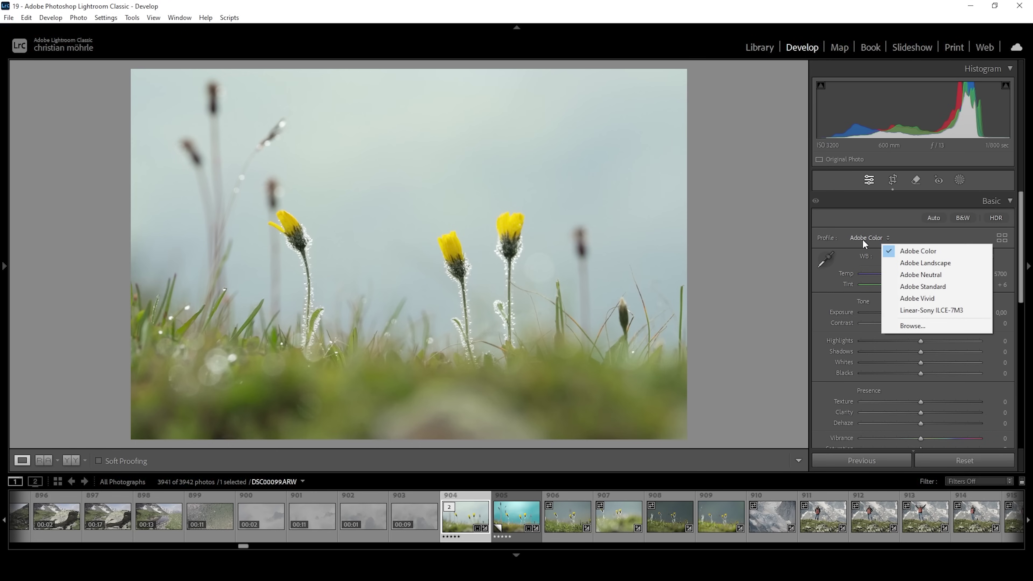
pyautogui.click(932, 285)
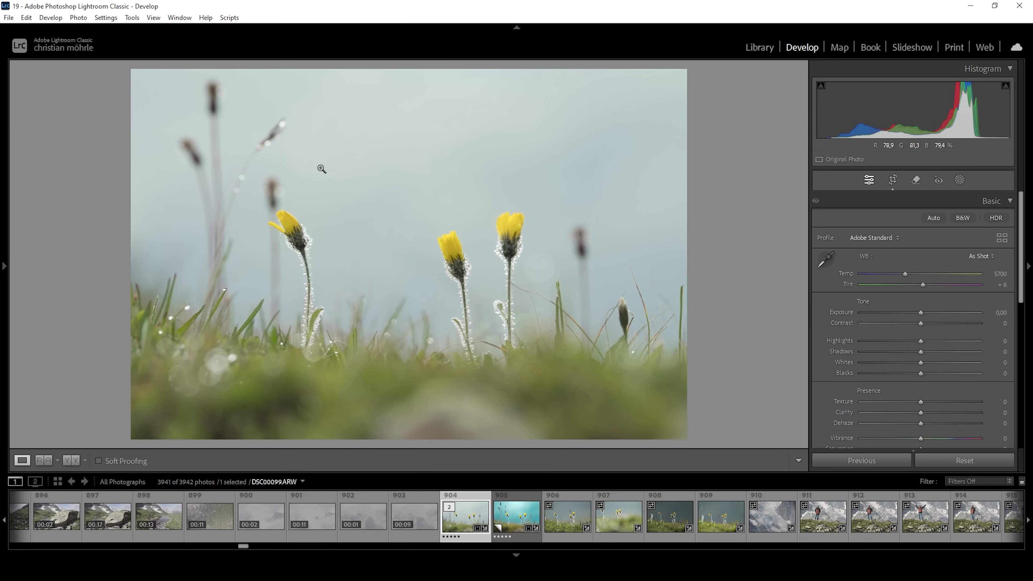
pyautogui.moveTo(903, 275); pyautogui.dragTo(899, 276)
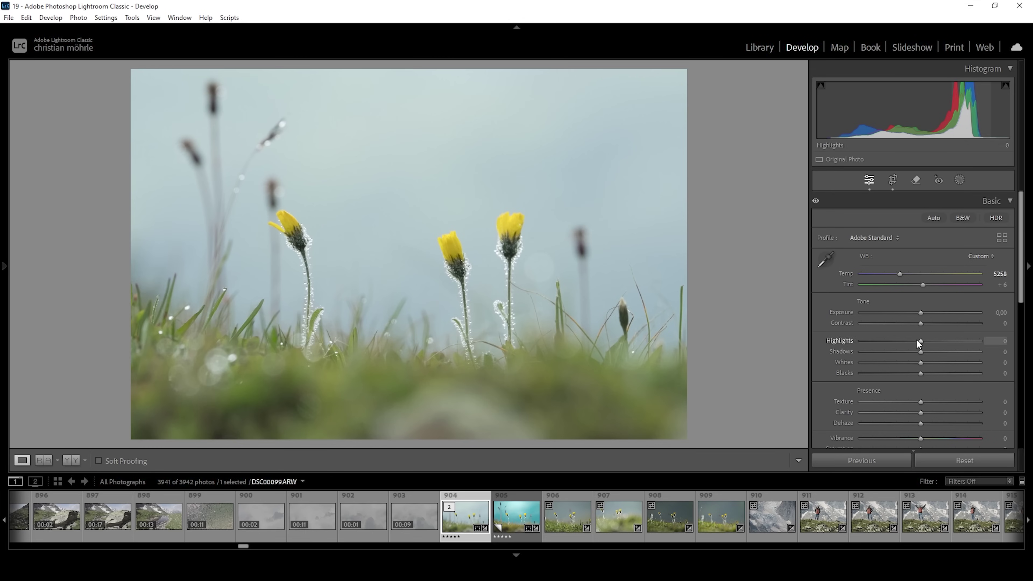
# Raise Highlights to +61, Whites to +12 and Blacks to +29, briefly checking highlight clipping.
pyautogui.moveTo(922, 341); pyautogui.dragTo(956, 341)
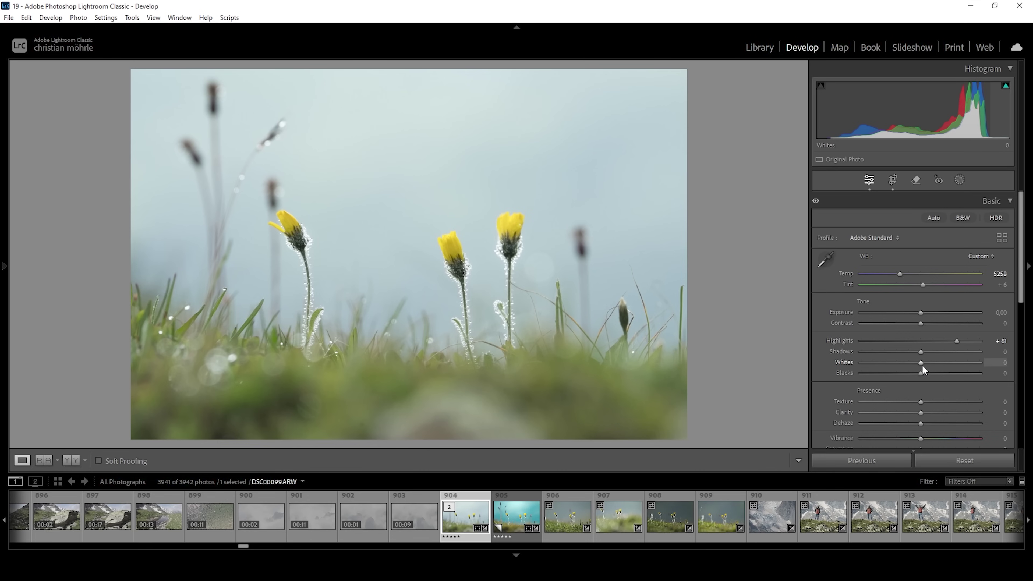
pyautogui.moveTo(922, 363); pyautogui.dragTo(928, 364)
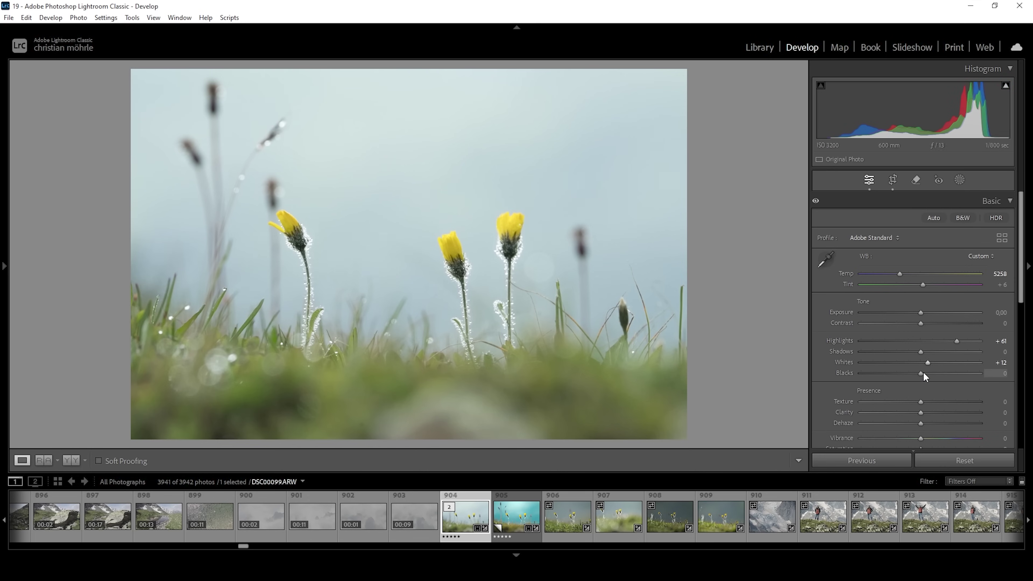
pyautogui.moveTo(927, 375); pyautogui.dragTo(937, 375)
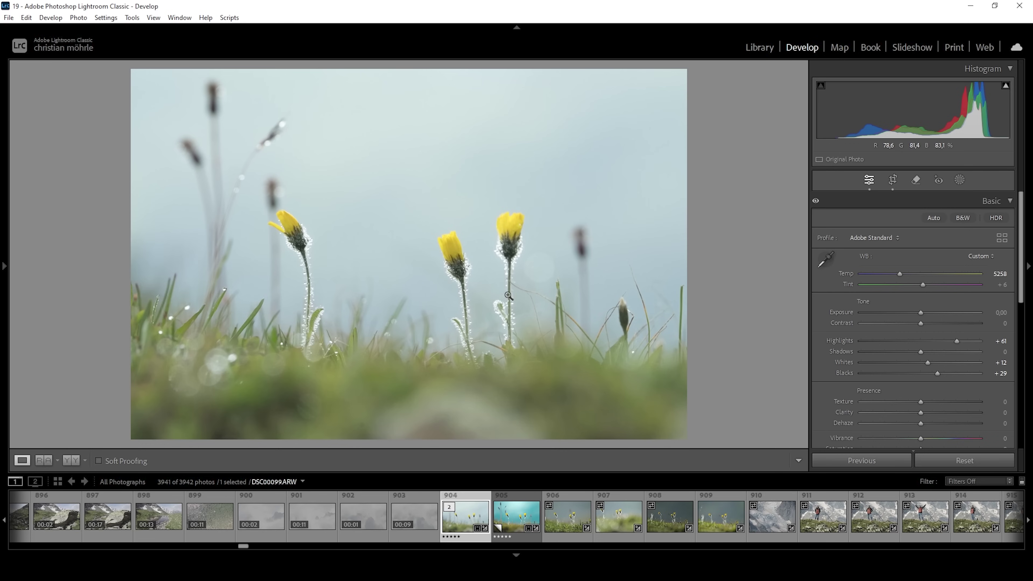
pyautogui.click(1006, 88)
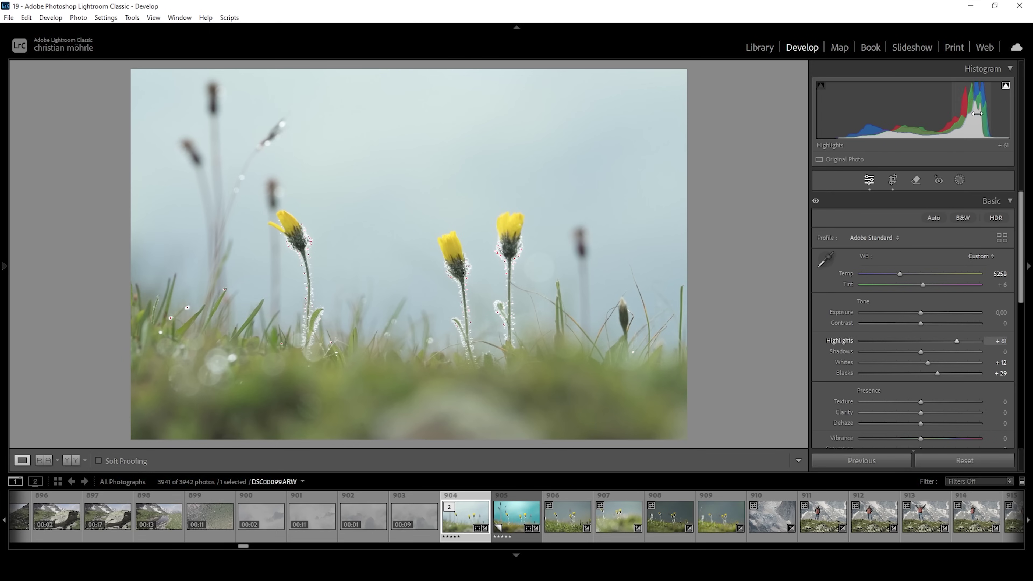
pyautogui.click(1005, 86)
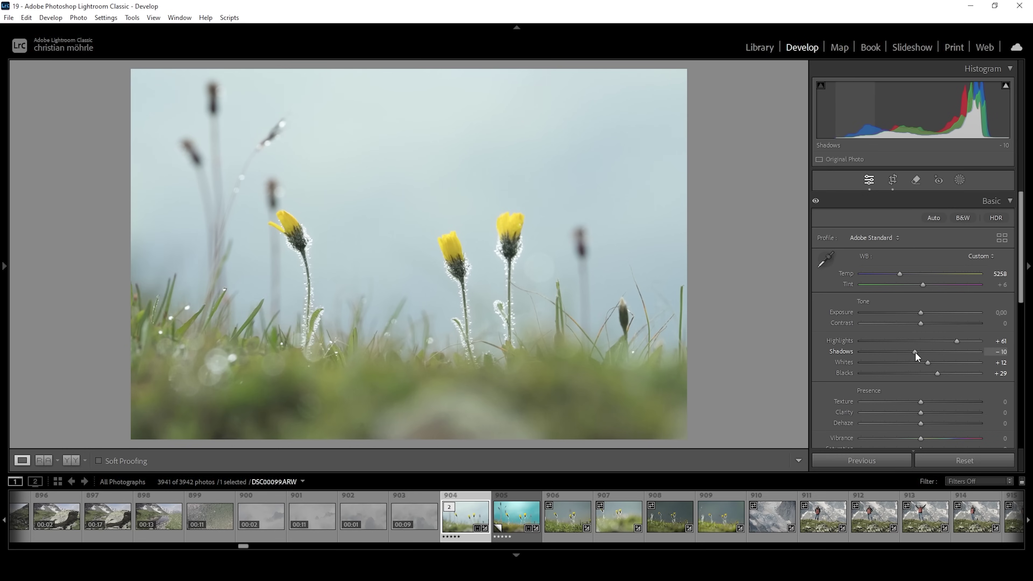
# Set Shadows to −17, Dehaze to −4 and Vibrance to +41, then enter Masking.
pyautogui.moveTo(912, 352); pyautogui.dragTo(910, 352)
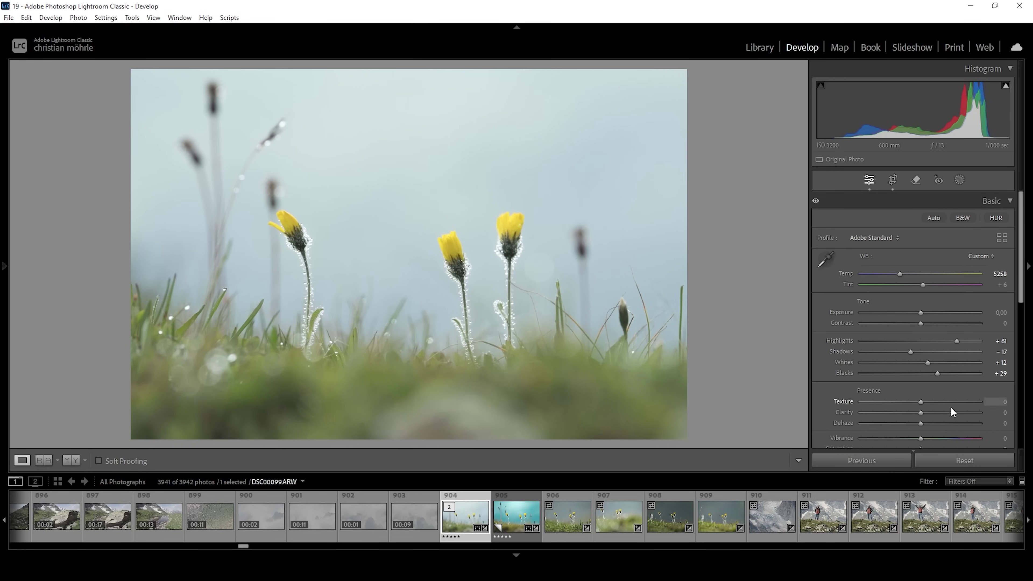
pyautogui.scroll(-2, 925, 403)
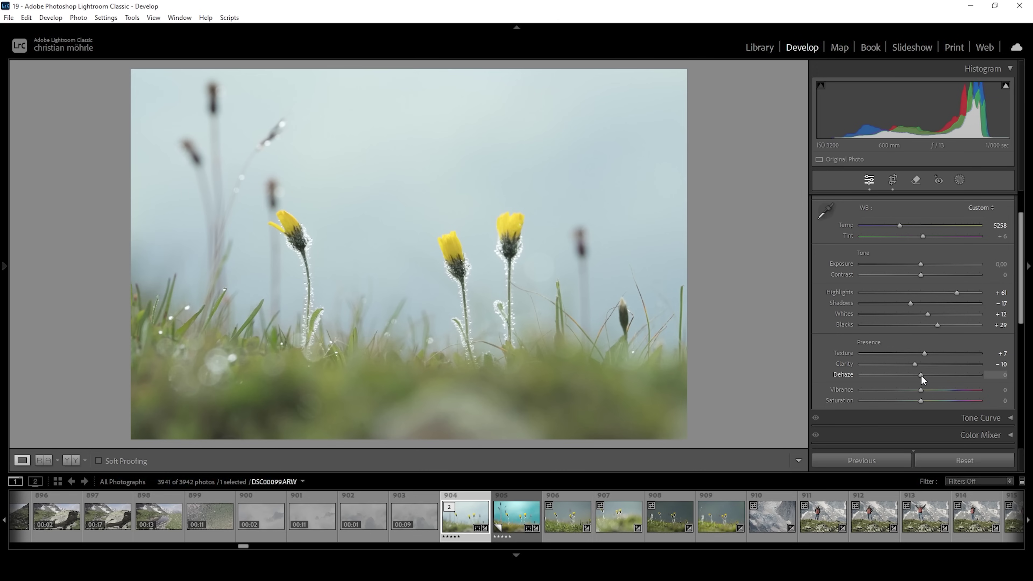
pyautogui.moveTo(921, 375); pyautogui.dragTo(917, 375)
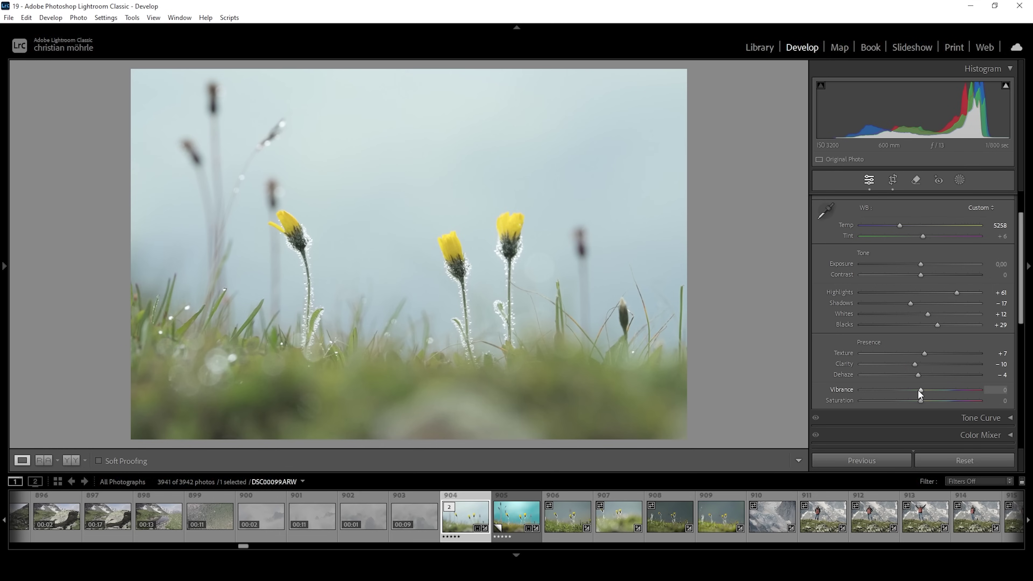
pyautogui.moveTo(920, 390); pyautogui.dragTo(944, 388)
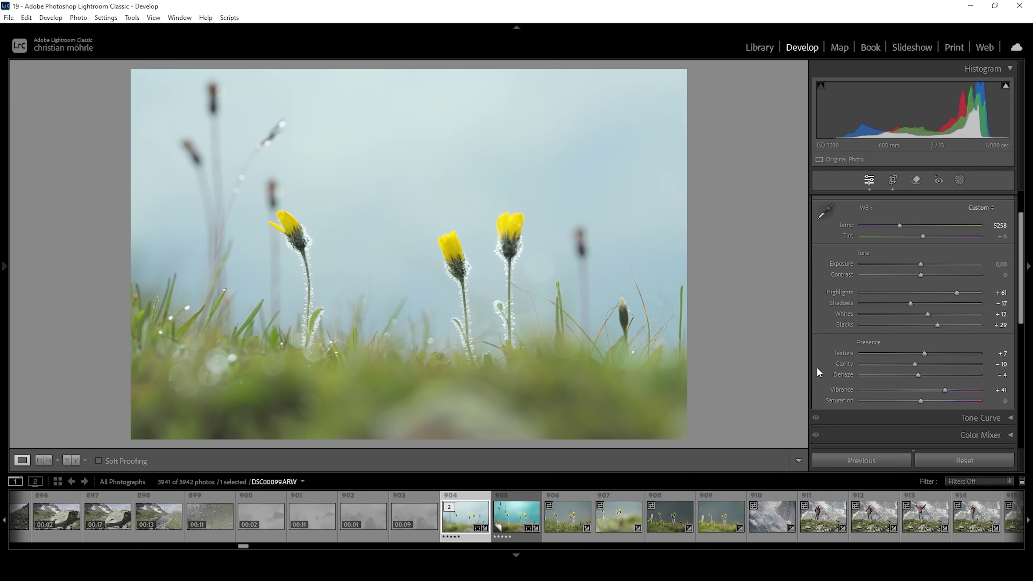
pyautogui.click(967, 179)
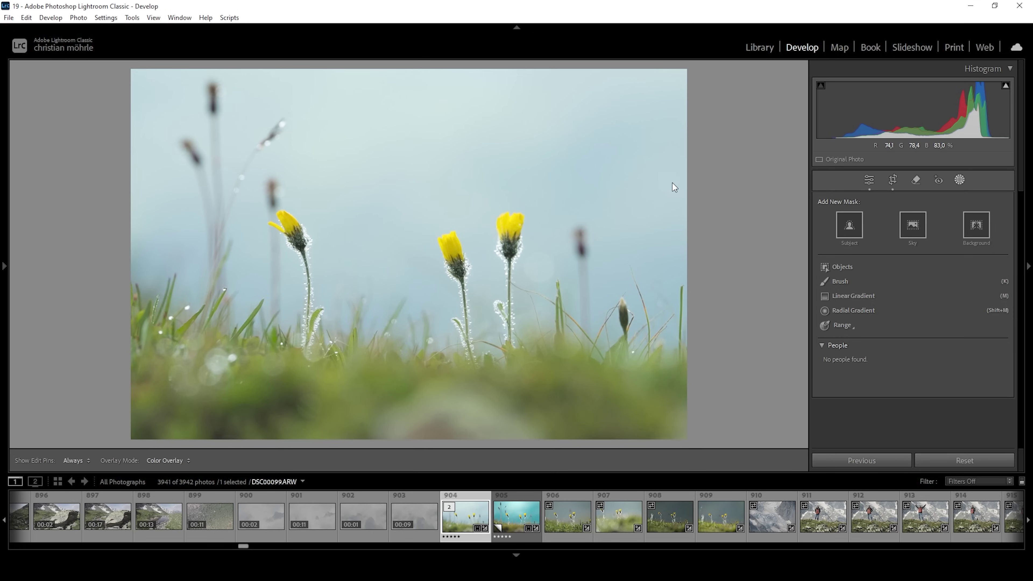
# Create a Color Range mask by sampling the pale sky around the flowers.
pyautogui.moveTo(848, 326)
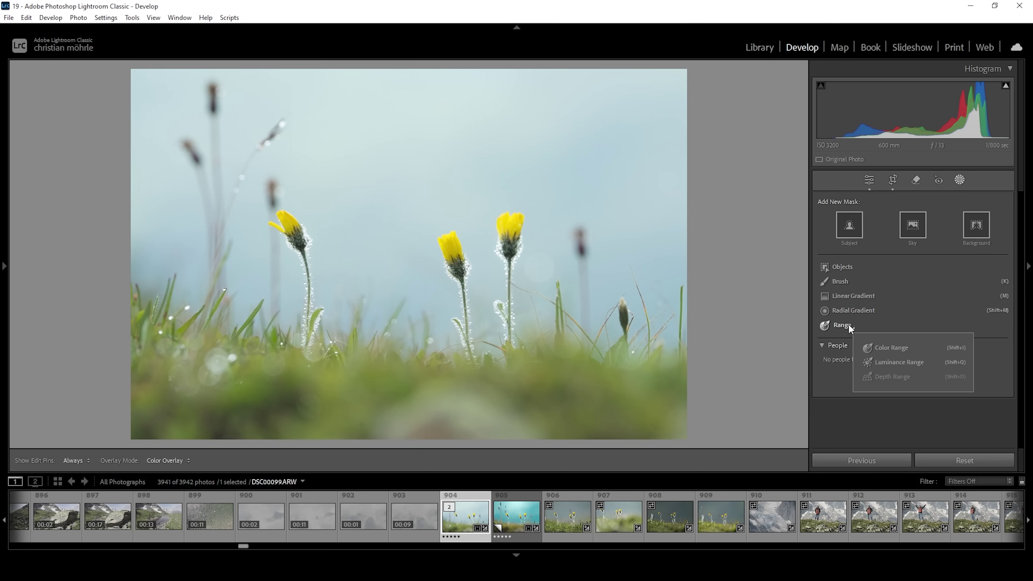
pyautogui.click(872, 344)
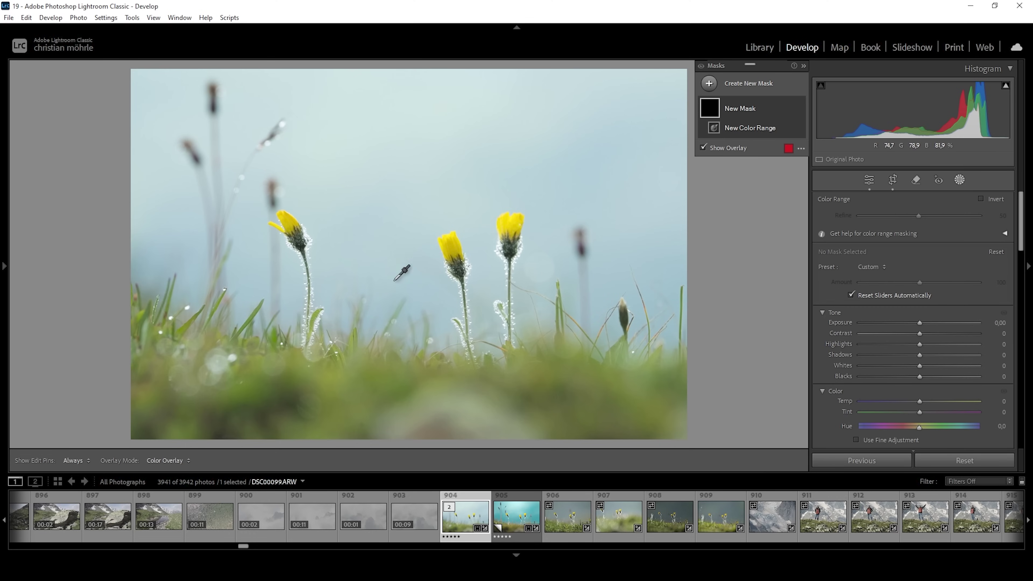
pyautogui.click(394, 270)
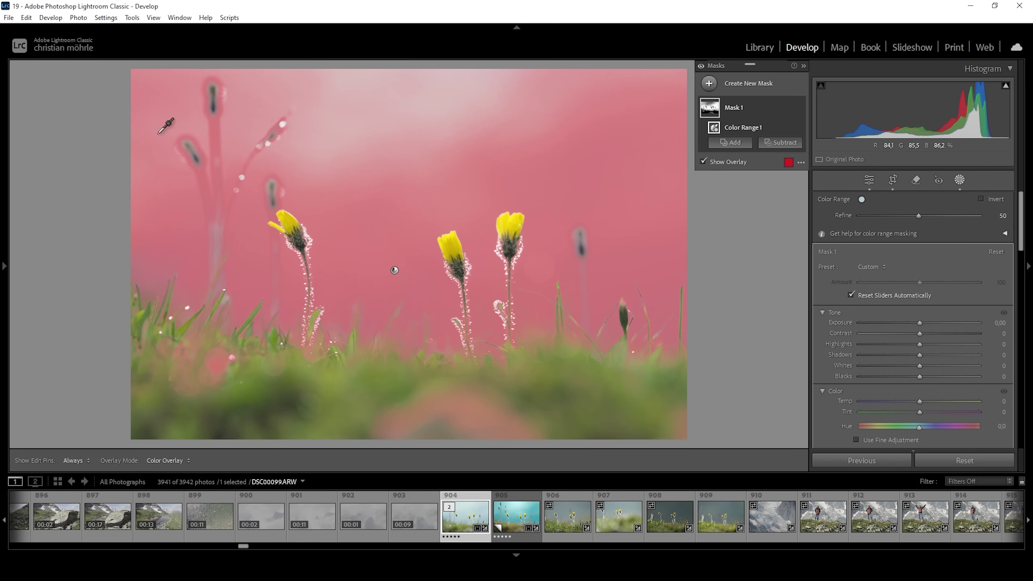
# Add a linear gradient over the upper sky to Mask 1.
pyautogui.click(726, 144)
pyautogui.click(750, 260)
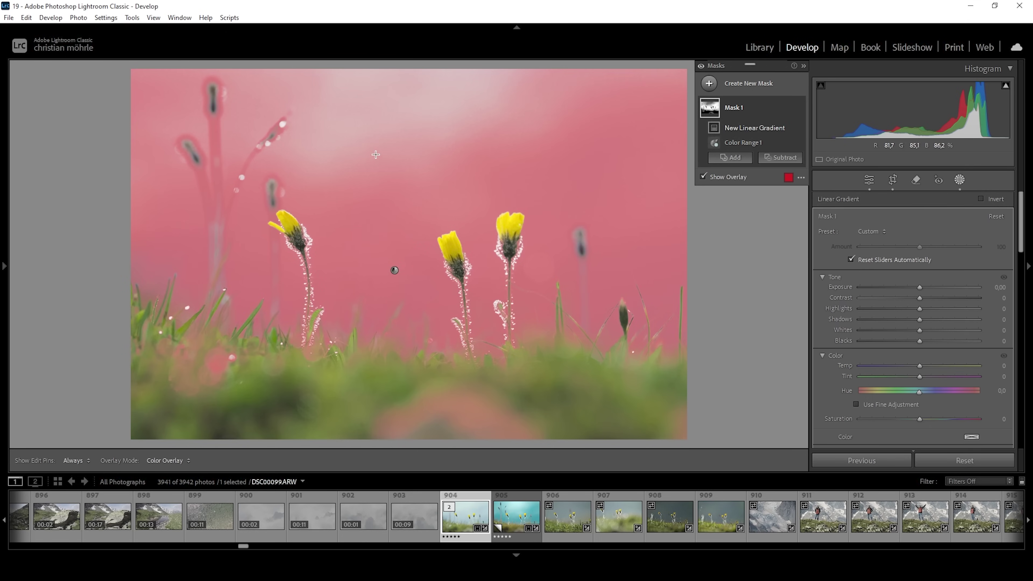
pyautogui.moveTo(375, 154)
pyautogui.mouseDown()
pyautogui.moveTo(386, 214)
pyautogui.moveTo(381, 166)
pyautogui.moveTo(376, 209)
pyautogui.mouseUp()
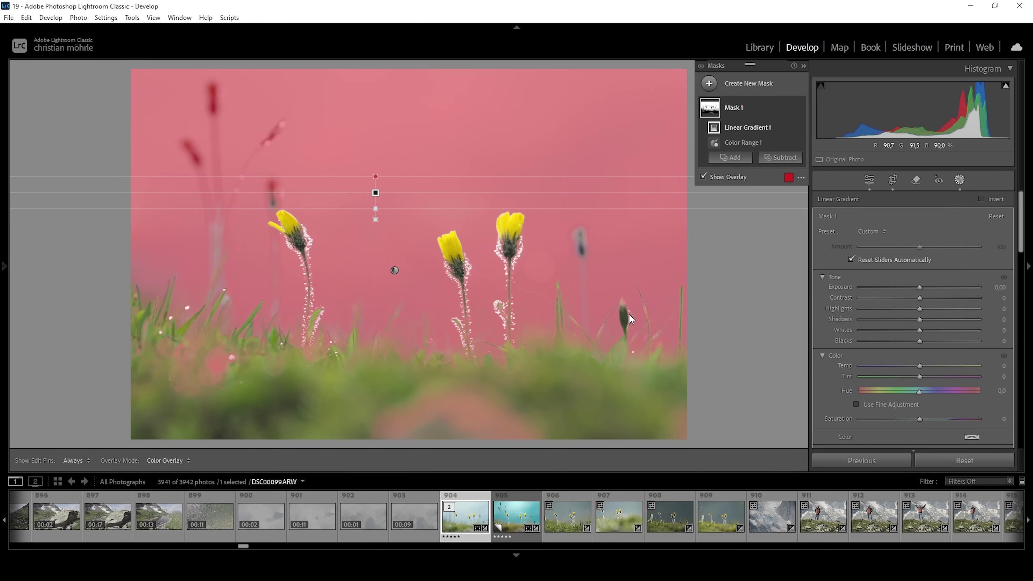
pyautogui.click(662, 142)
# Subtract a linear gradient rising from the bottom grass.
pyautogui.click(782, 158)
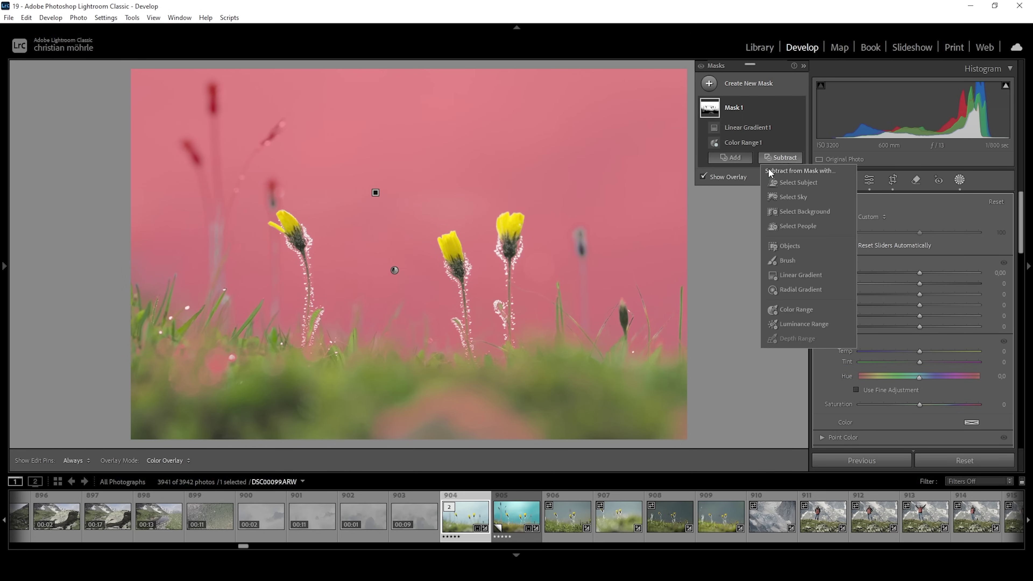
pyautogui.click(803, 272)
pyautogui.moveTo(409, 396); pyautogui.dragTo(409, 353)
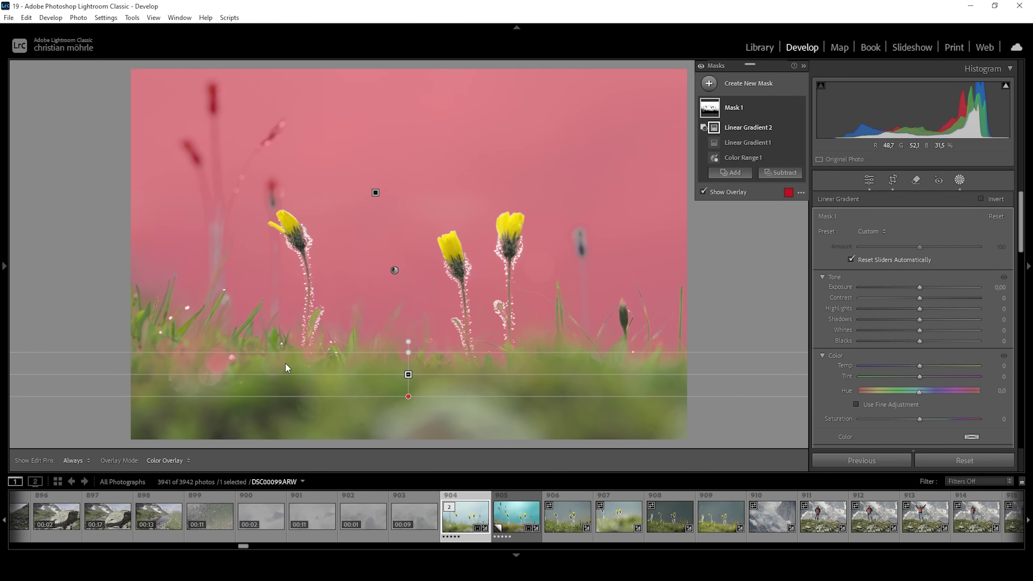
# Brush-erase the mask from the grass across the foreground.
pyautogui.click(781, 173)
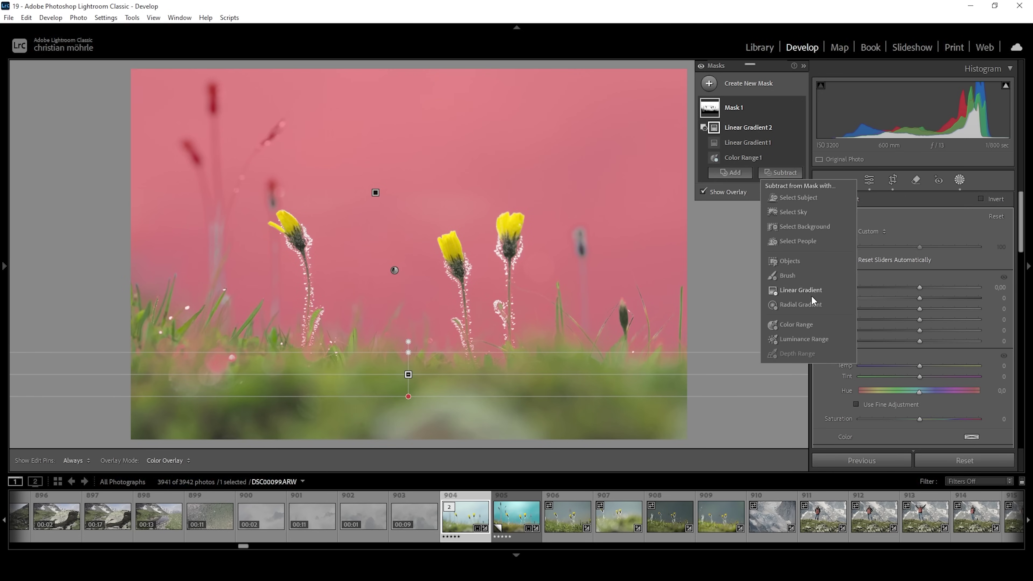
pyautogui.click(787, 275)
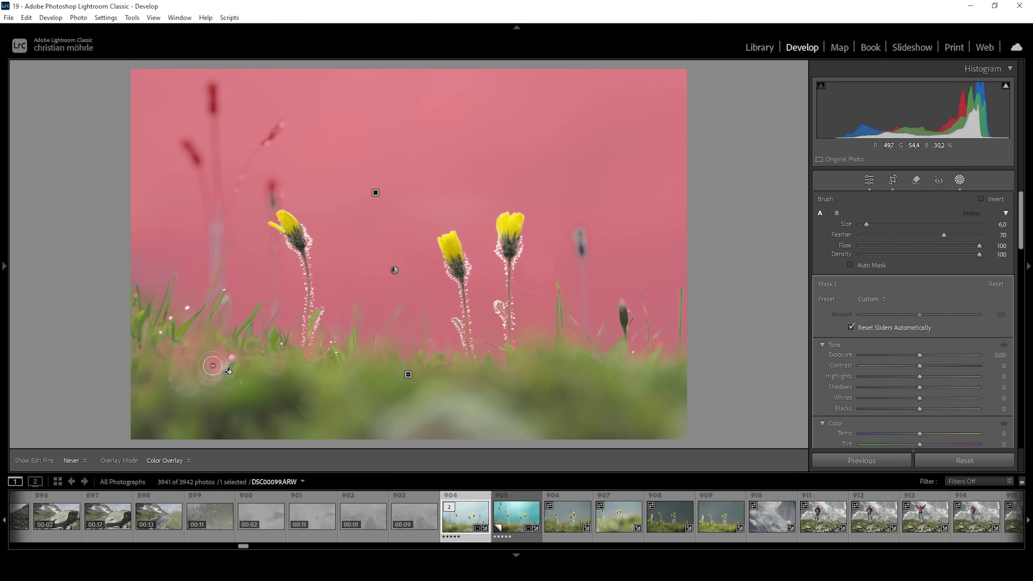
pyautogui.moveTo(216, 363)
pyautogui.mouseDown()
pyautogui.moveTo(173, 372)
pyautogui.moveTo(175, 355)
pyautogui.moveTo(137, 349)
pyautogui.mouseUp()
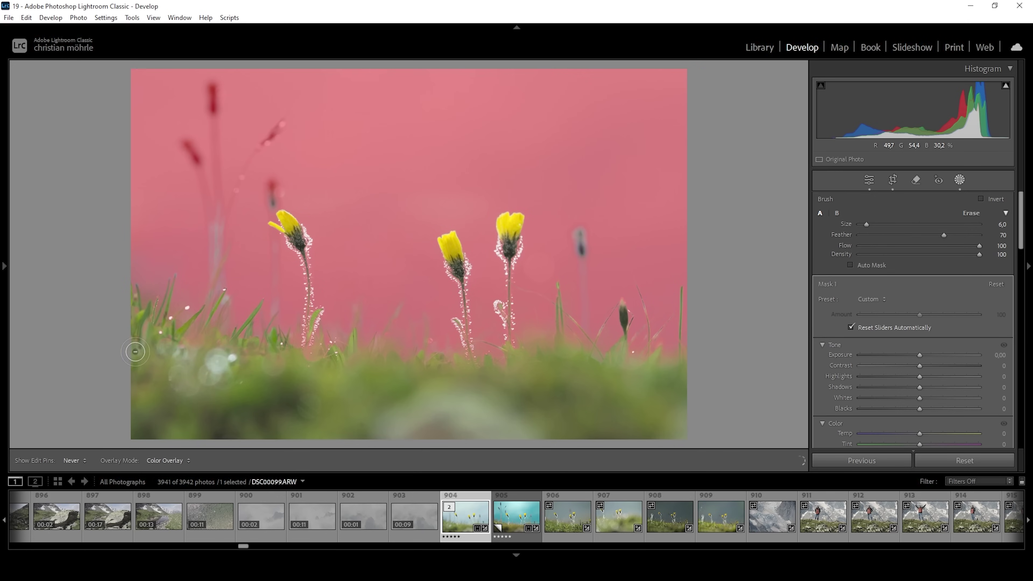
pyautogui.moveTo(196, 385)
pyautogui.mouseDown()
pyautogui.moveTo(272, 373)
pyautogui.moveTo(289, 382)
pyautogui.mouseUp()
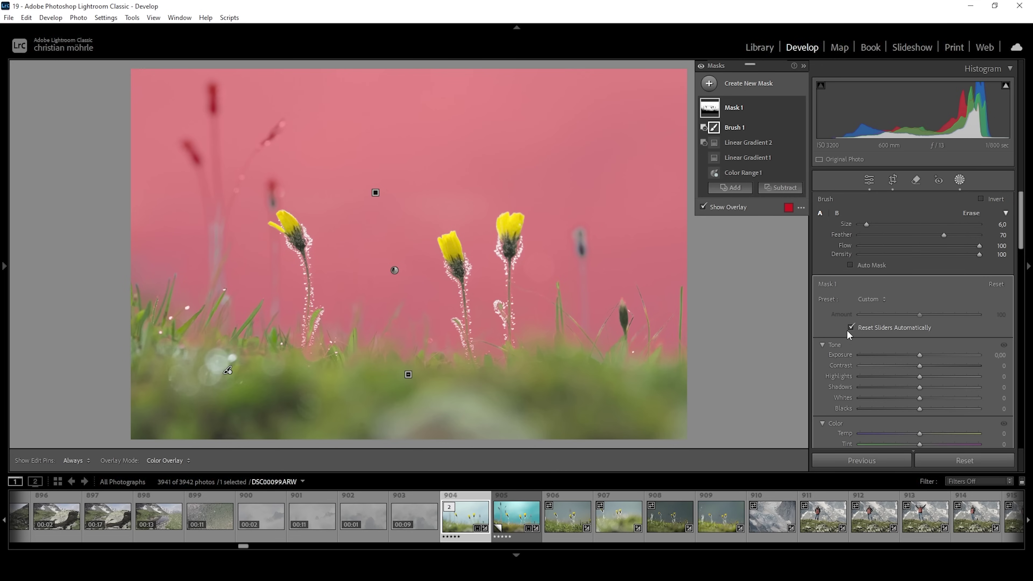
# Give Mask 1 Exposure −0.67, Contrast 31, Temp −6 and Shadows −61.
pyautogui.moveTo(919, 354); pyautogui.dragTo(943, 367)
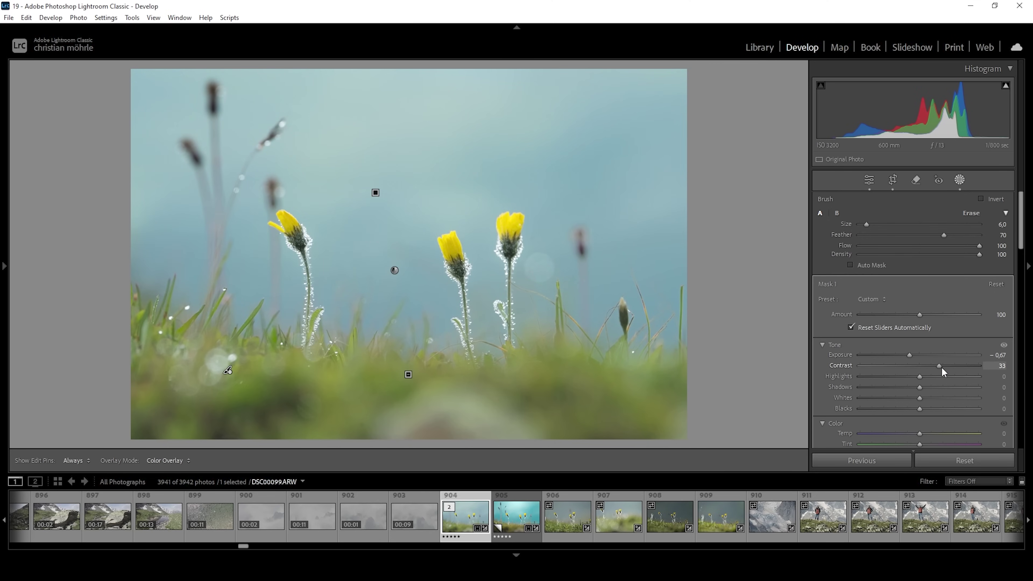
pyautogui.moveTo(940, 366); pyautogui.dragTo(940, 367)
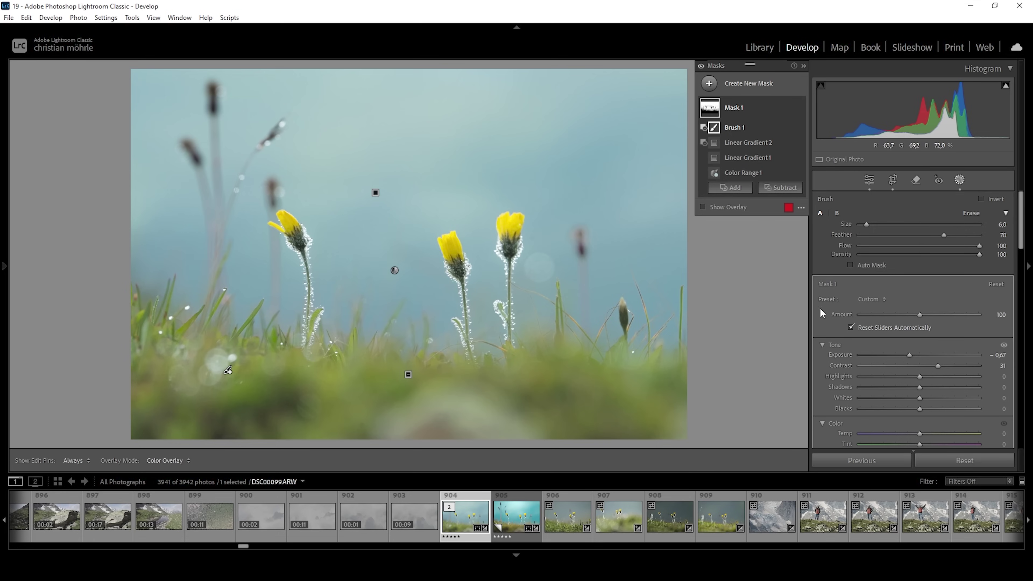
pyautogui.moveTo(921, 433); pyautogui.dragTo(918, 434)
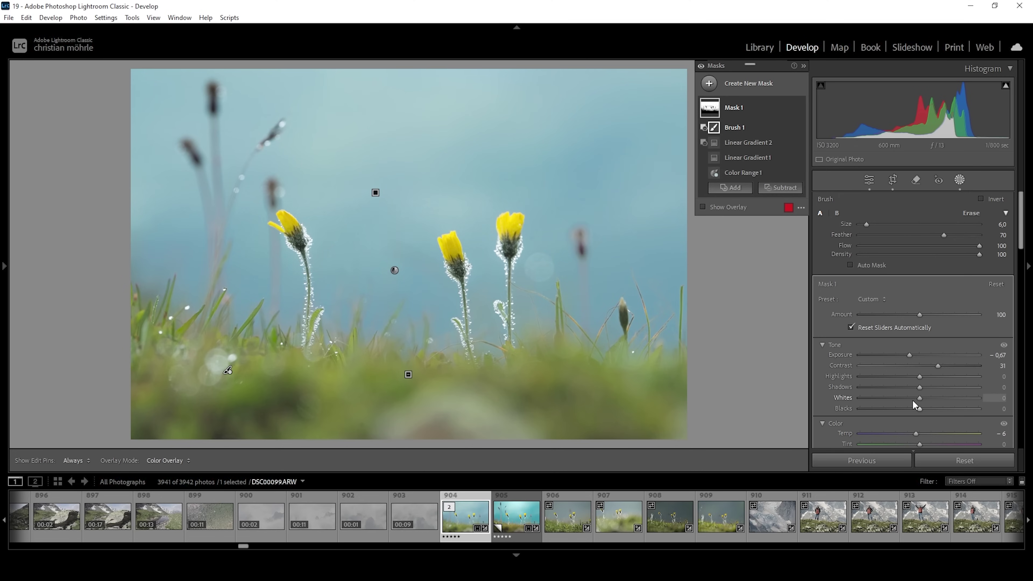
pyautogui.moveTo(919, 387); pyautogui.dragTo(888, 387)
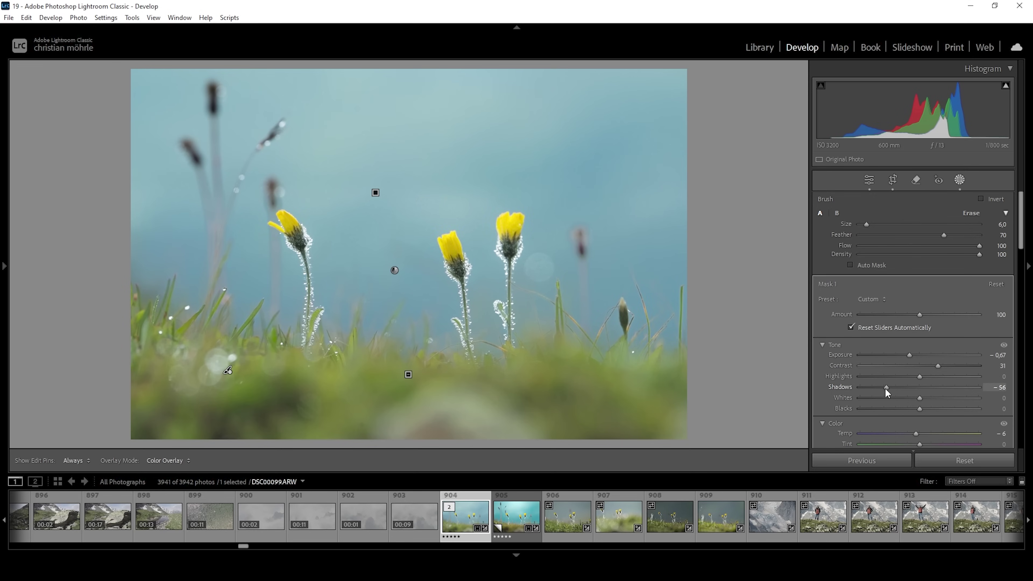
pyautogui.moveTo(881, 387); pyautogui.dragTo(881, 387)
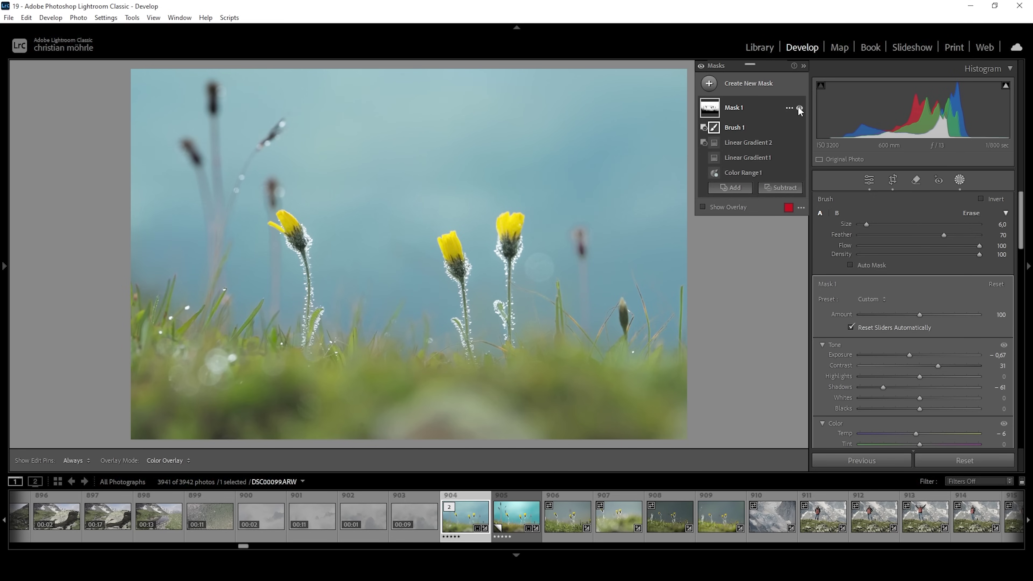
# Toggle Mask 1's visibility on and off to compare before and after.
pyautogui.click(798, 108)
pyautogui.click(798, 108)
pyautogui.click(799, 107)
pyautogui.click(799, 108)
# Draw a radial gradient mask over the upper sky and adjust its edges.
pyautogui.click(709, 83)
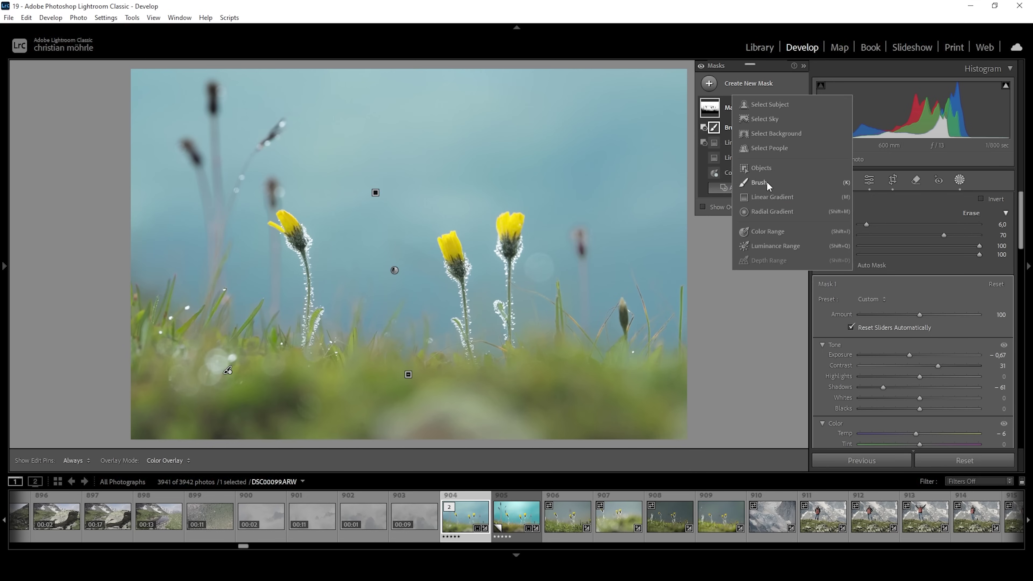
pyautogui.click(772, 212)
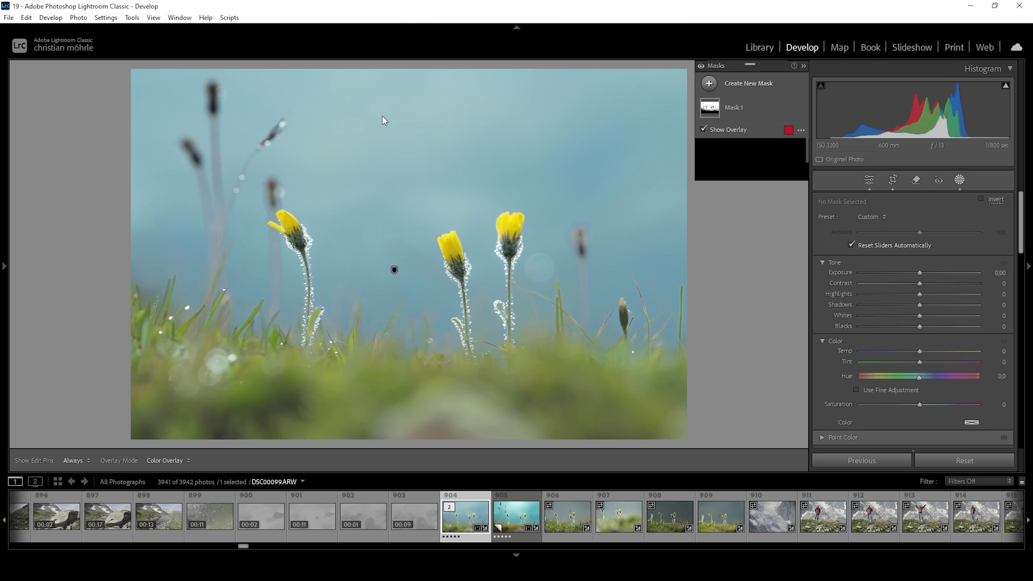
pyautogui.moveTo(382, 116)
pyautogui.mouseDown()
pyautogui.moveTo(612, 332)
pyautogui.moveTo(406, 106)
pyautogui.moveTo(430, 103)
pyautogui.moveTo(425, 68)
pyautogui.mouseUp()
pyautogui.moveTo(420, 254); pyautogui.dragTo(421, 263)
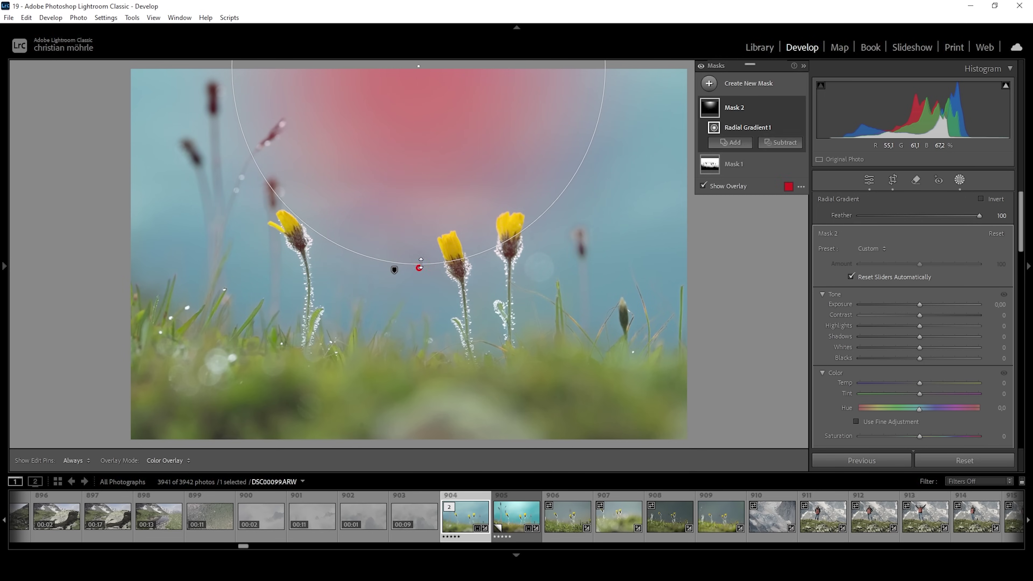
pyautogui.moveTo(440, 116); pyautogui.dragTo(441, 105)
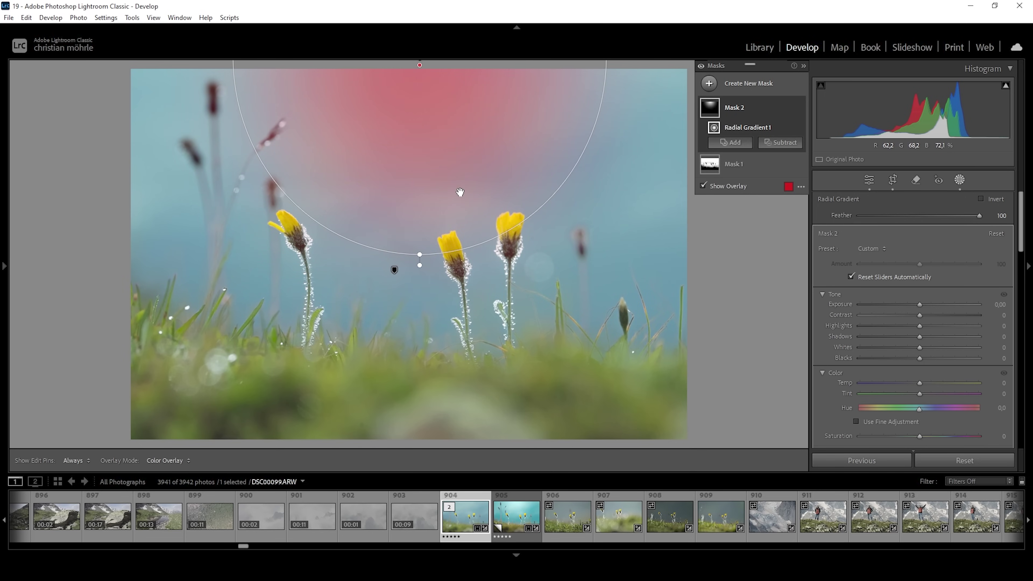
# Brighten the radial mask with Blacks 100 and Whites +89.
pyautogui.moveTo(920, 357); pyautogui.dragTo(980, 358)
pyautogui.moveTo(919, 347); pyautogui.dragTo(959, 355)
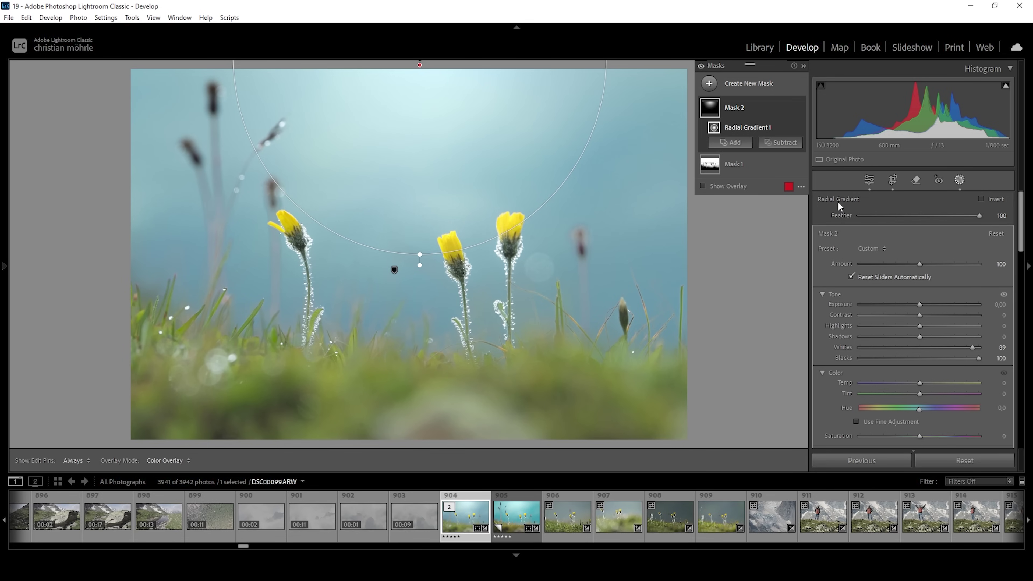
pyautogui.click(726, 84)
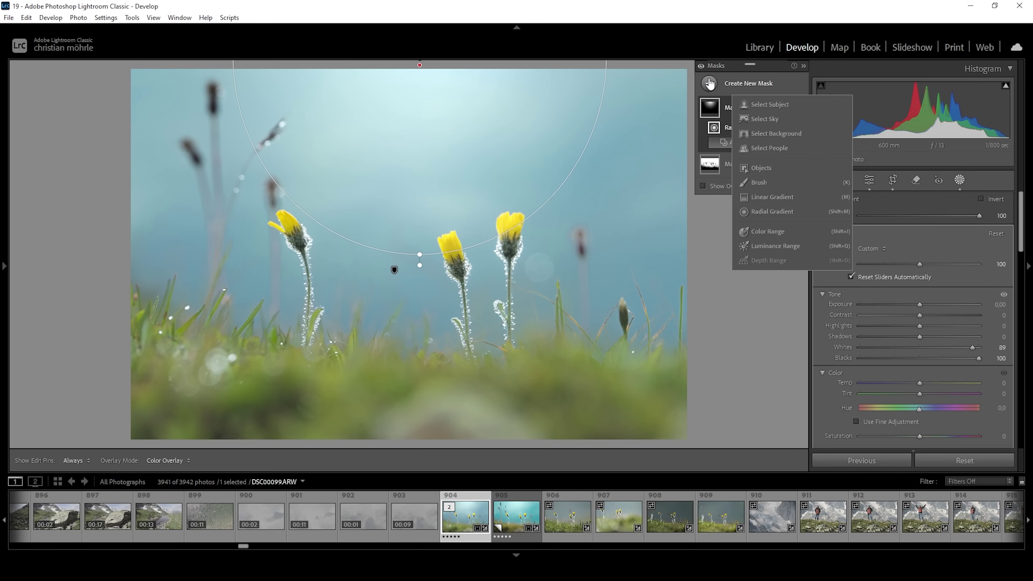
# Draw a linear gradient mask rising from the bottom foreground grass.
pyautogui.click(778, 196)
pyautogui.moveTo(419, 434); pyautogui.dragTo(419, 355)
pyautogui.click(419, 427)
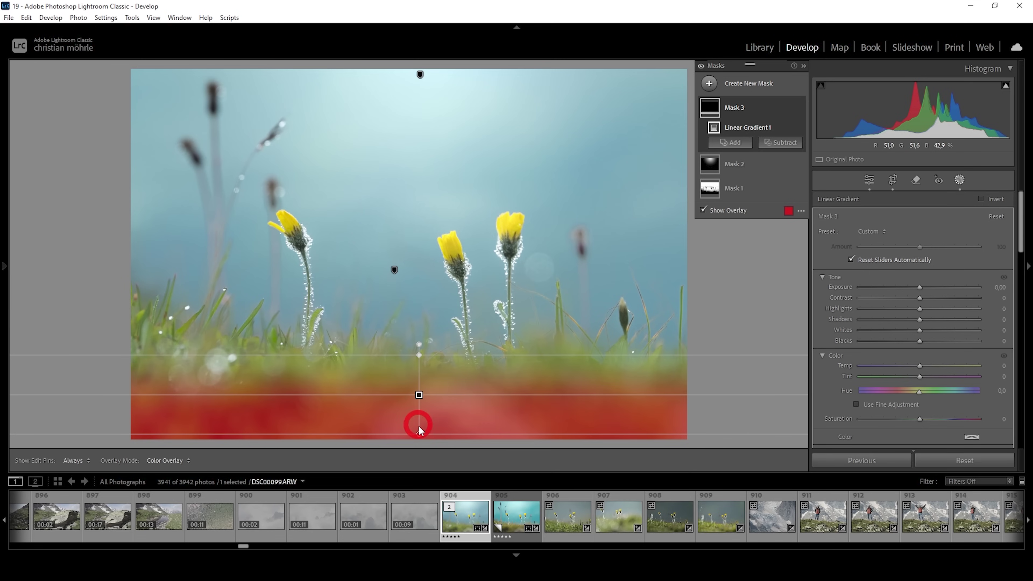
pyautogui.moveTo(419, 431); pyautogui.dragTo(419, 425)
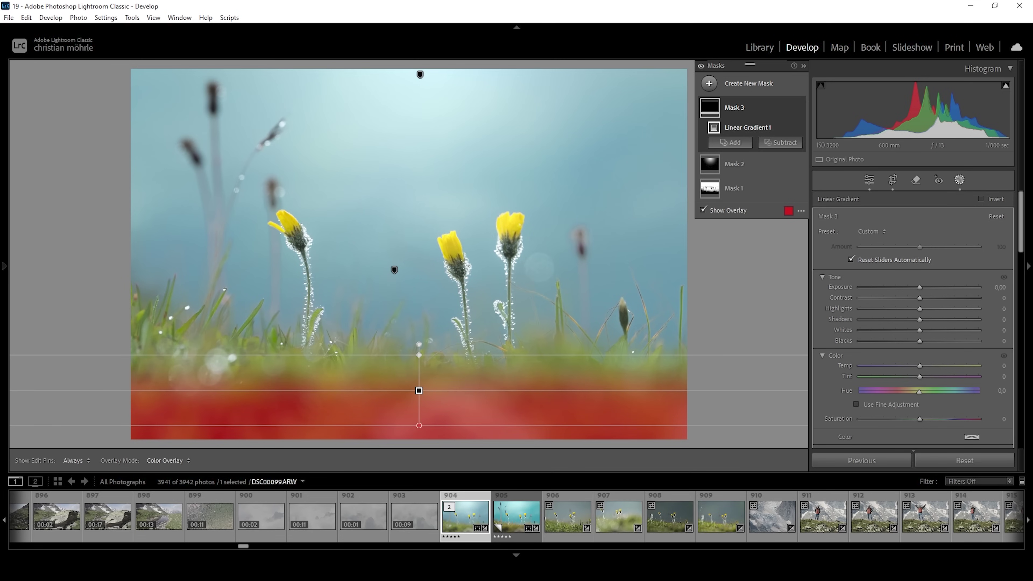
# Darken the foreground gradient with Shadows −54 and Whites −40, then hide masks to compare.
pyautogui.moveTo(914, 318); pyautogui.dragTo(883, 329)
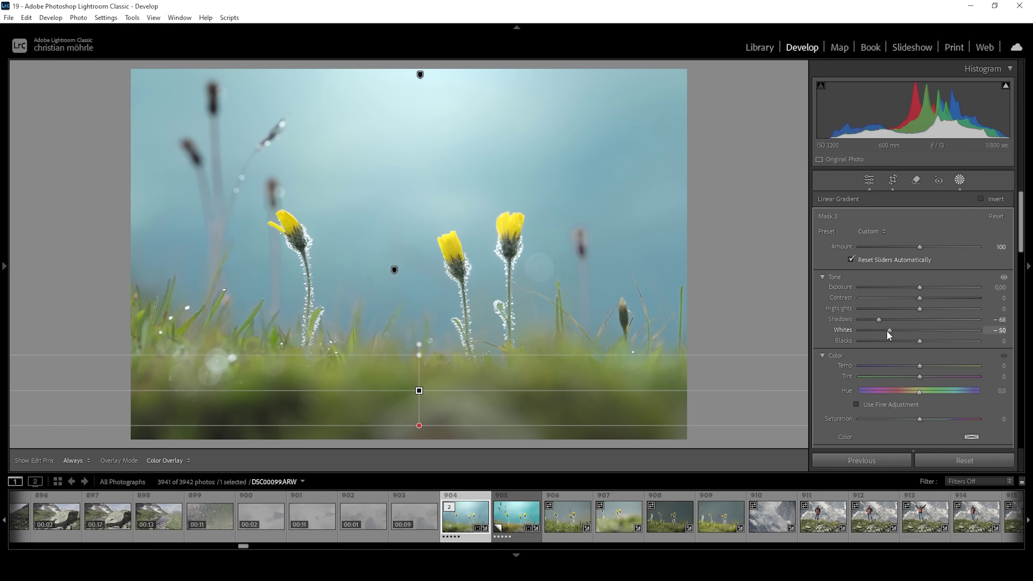
pyautogui.moveTo(892, 331); pyautogui.dragTo(893, 331)
pyautogui.moveTo(878, 319); pyautogui.dragTo(888, 320)
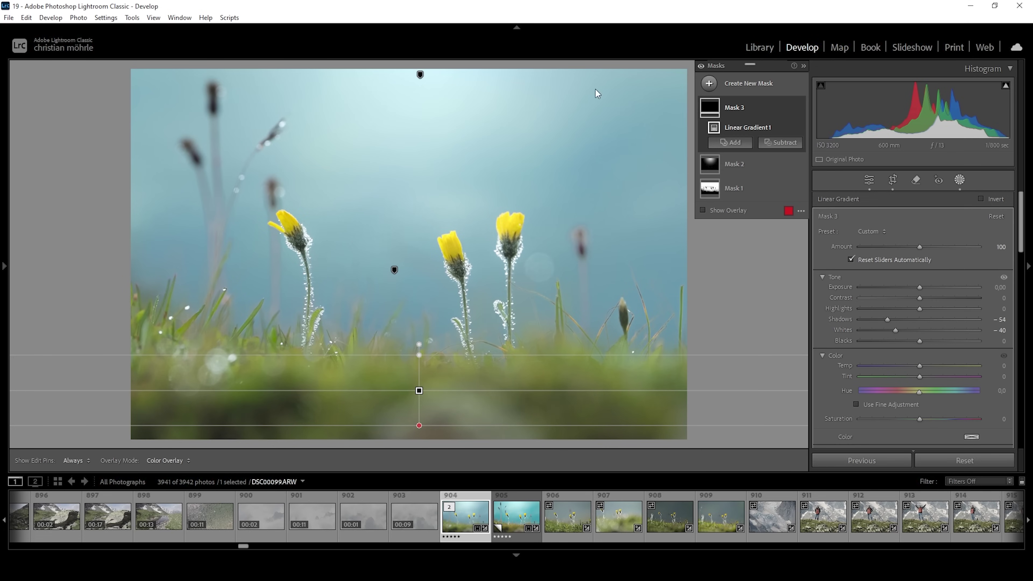
pyautogui.click(701, 67)
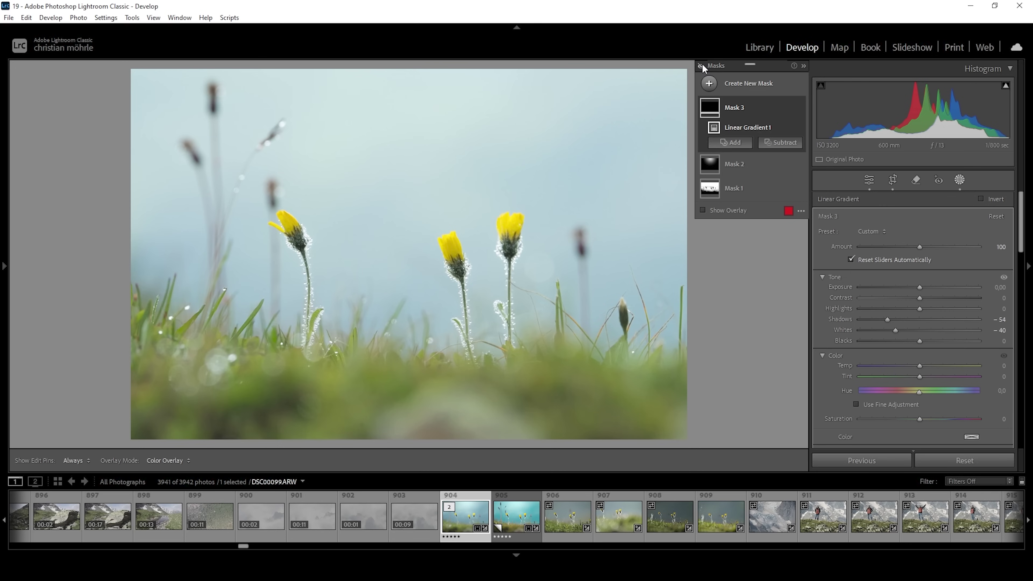
# Compare the mask effects, then inspect and collapse the Color Mixer and Calibration panels.
pyautogui.click(701, 67)
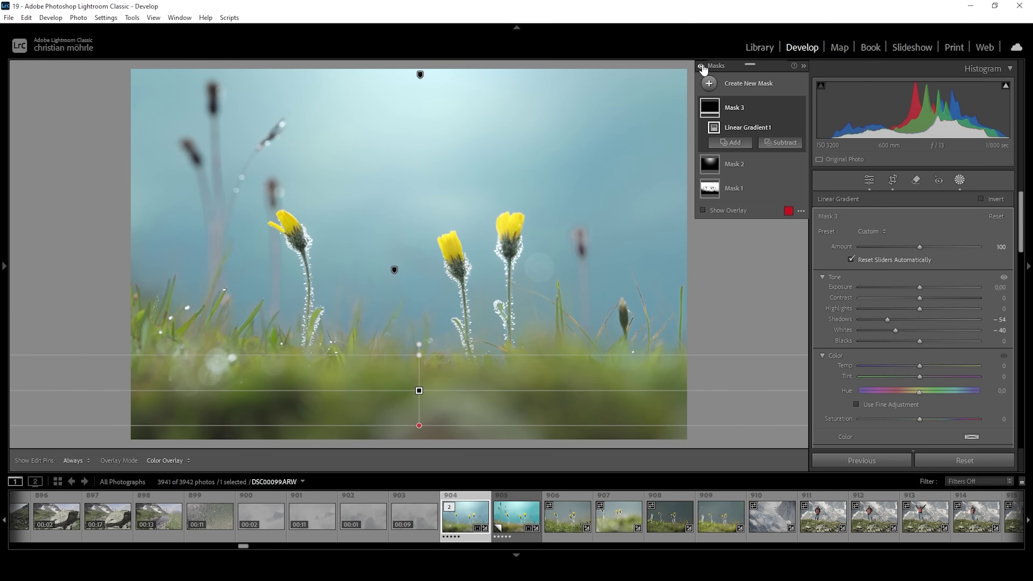
pyautogui.click(701, 67)
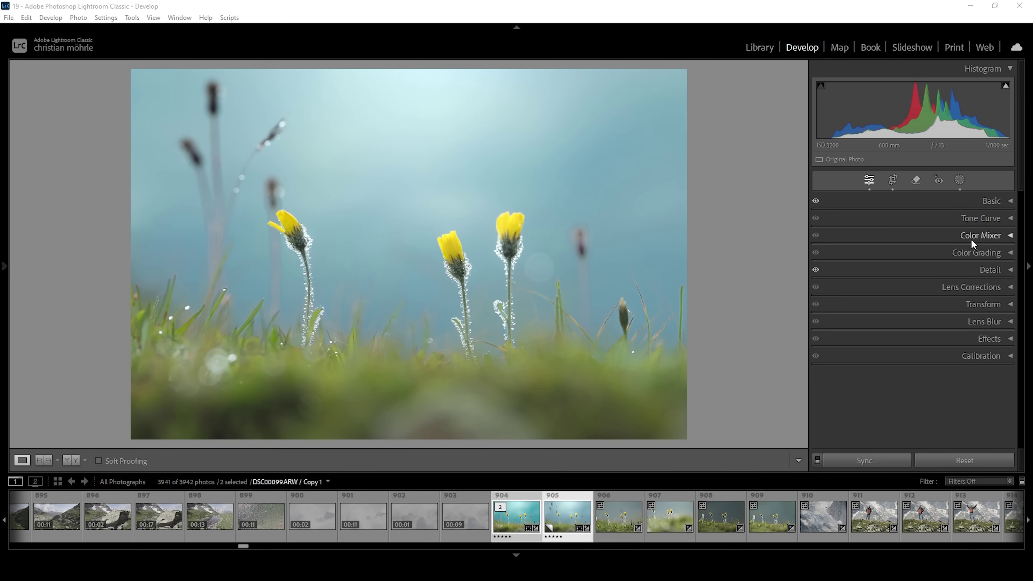
pyautogui.click(1003, 236)
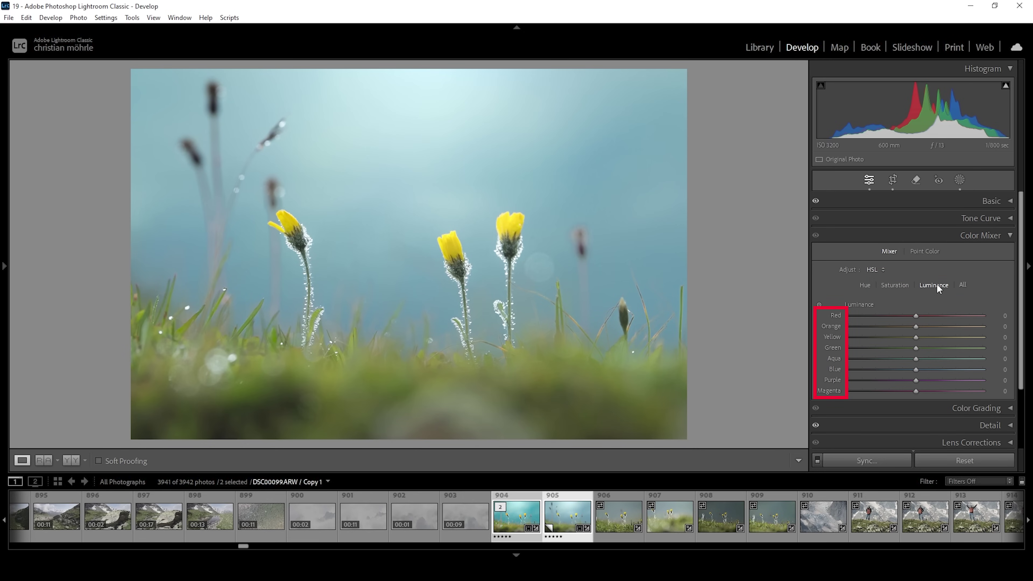
pyautogui.click(990, 236)
pyautogui.click(1003, 359)
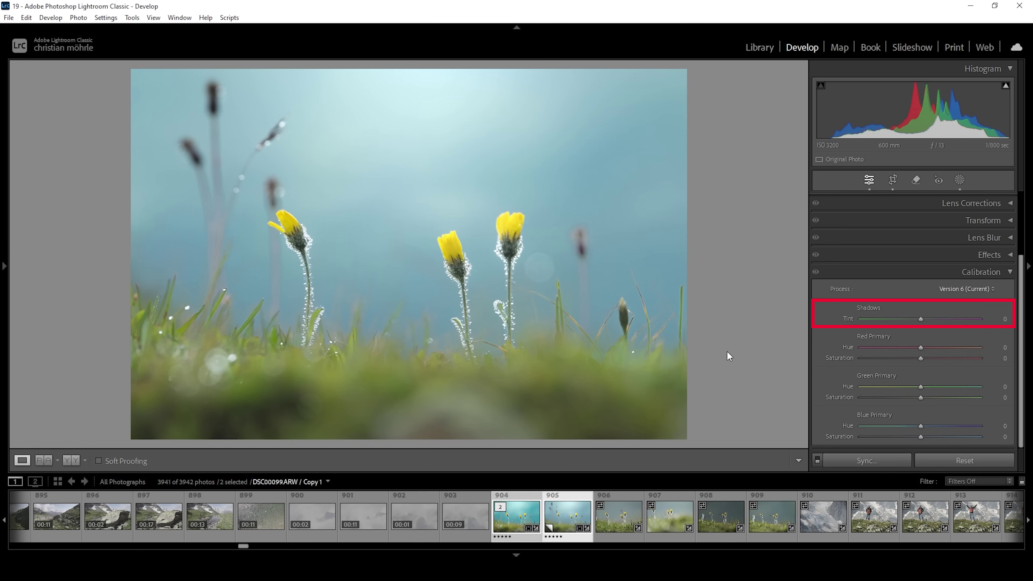
pyautogui.hotkey('ctrl', '9')
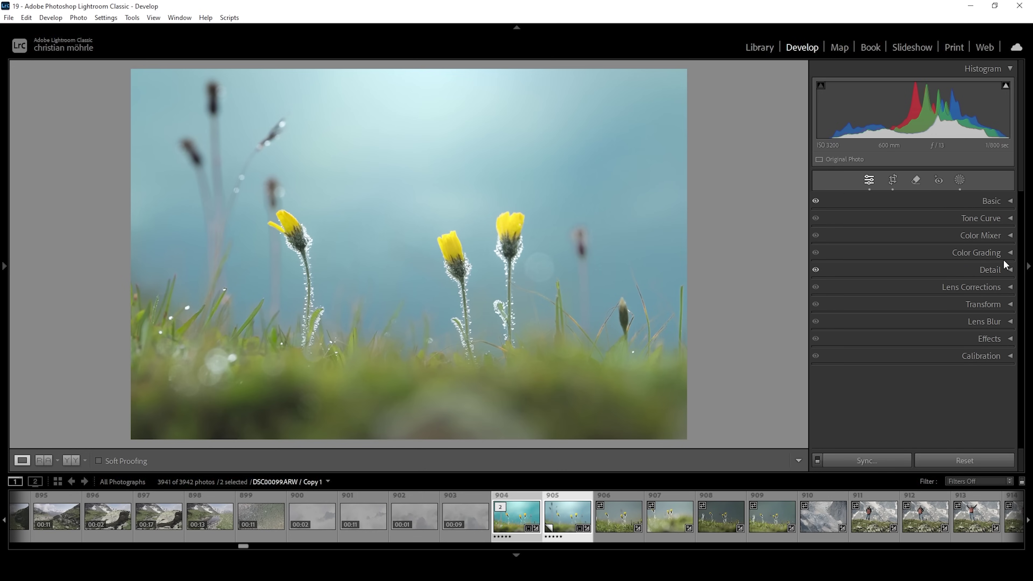
# Shift HSL hues: Yellow −50 toward orange, Green +28, Blue about −10.
pyautogui.click(1009, 235)
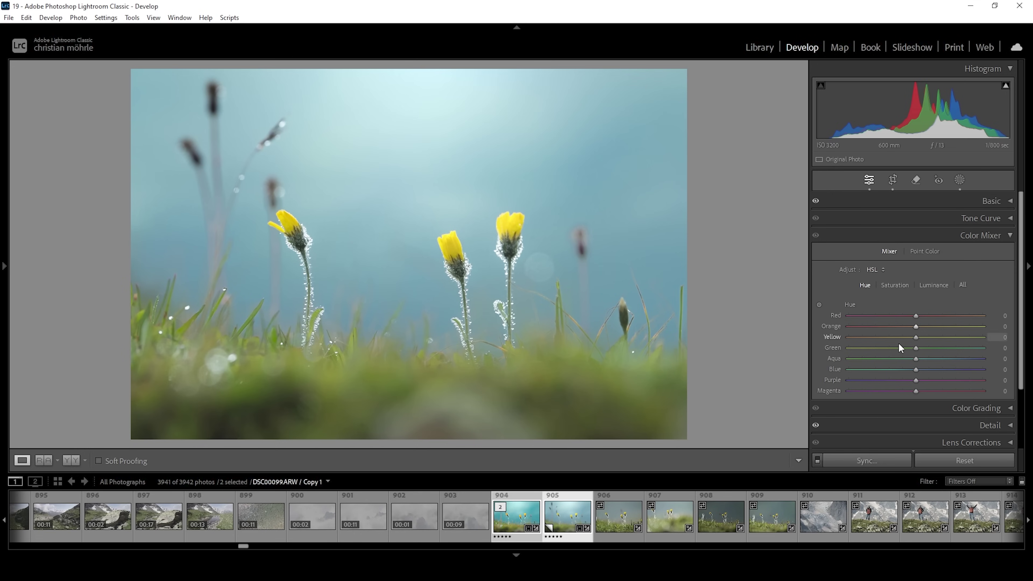
pyautogui.moveTo(916, 338); pyautogui.dragTo(908, 337)
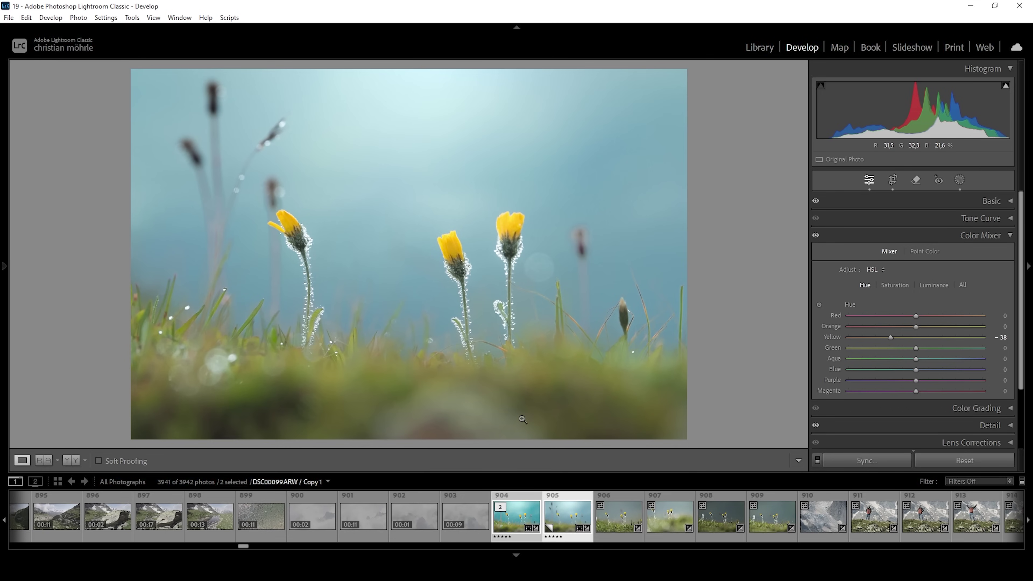
pyautogui.moveTo(891, 337); pyautogui.dragTo(880, 340)
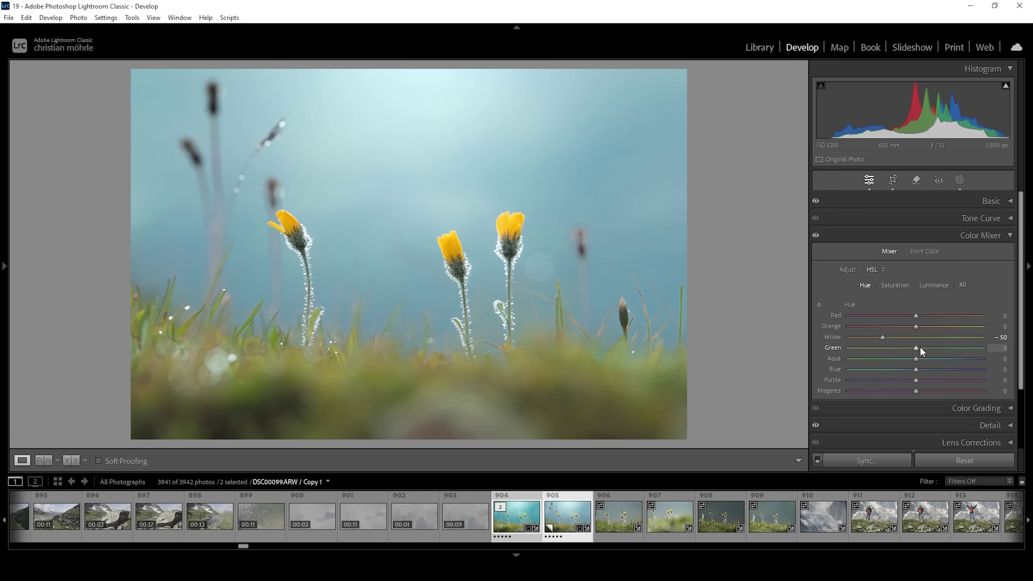
pyautogui.moveTo(920, 348); pyautogui.dragTo(924, 348)
pyautogui.moveTo(925, 348); pyautogui.dragTo(938, 349)
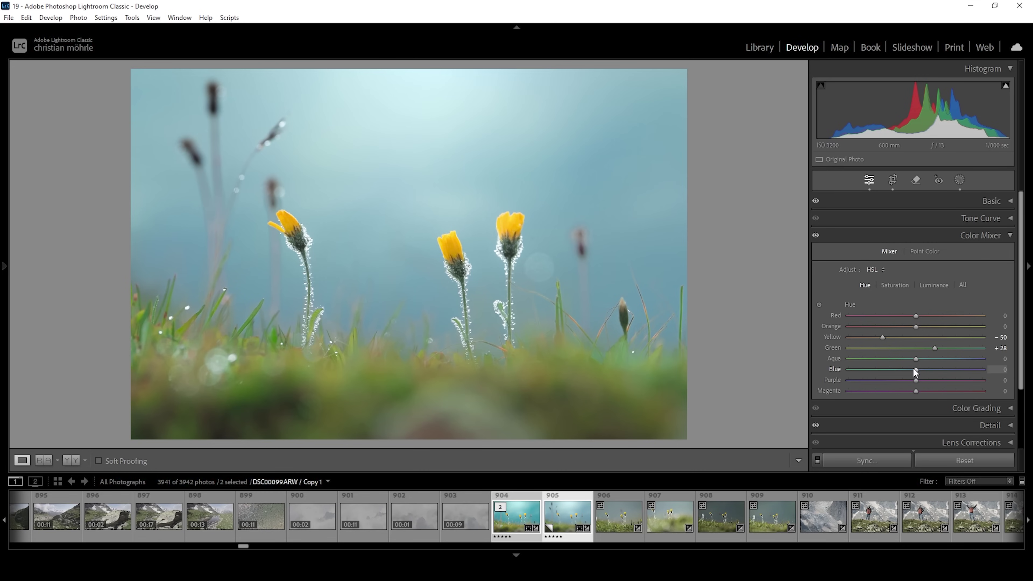
pyautogui.moveTo(915, 369); pyautogui.dragTo(909, 369)
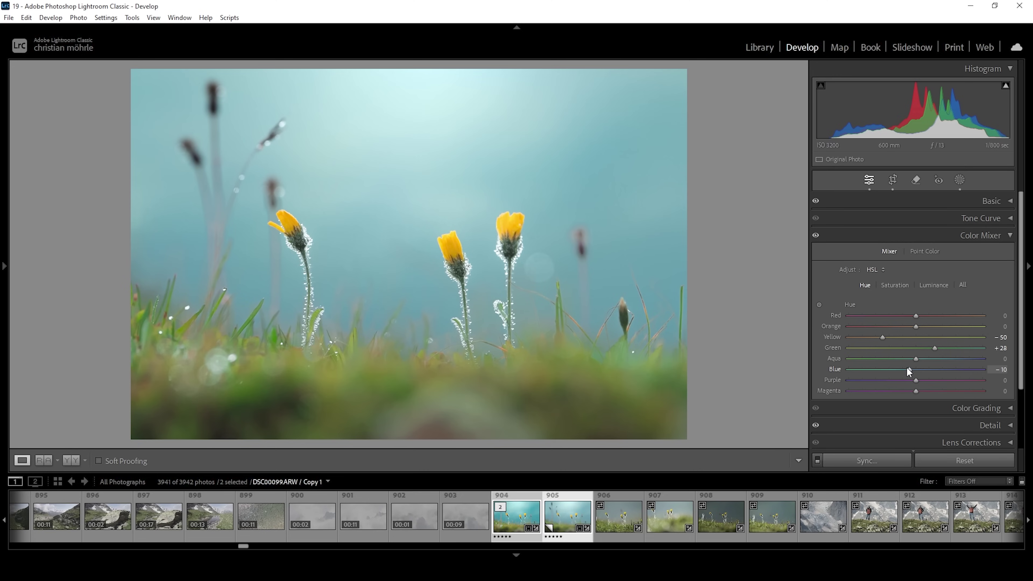
pyautogui.moveTo(910, 369); pyautogui.dragTo(910, 371)
pyautogui.click(894, 284)
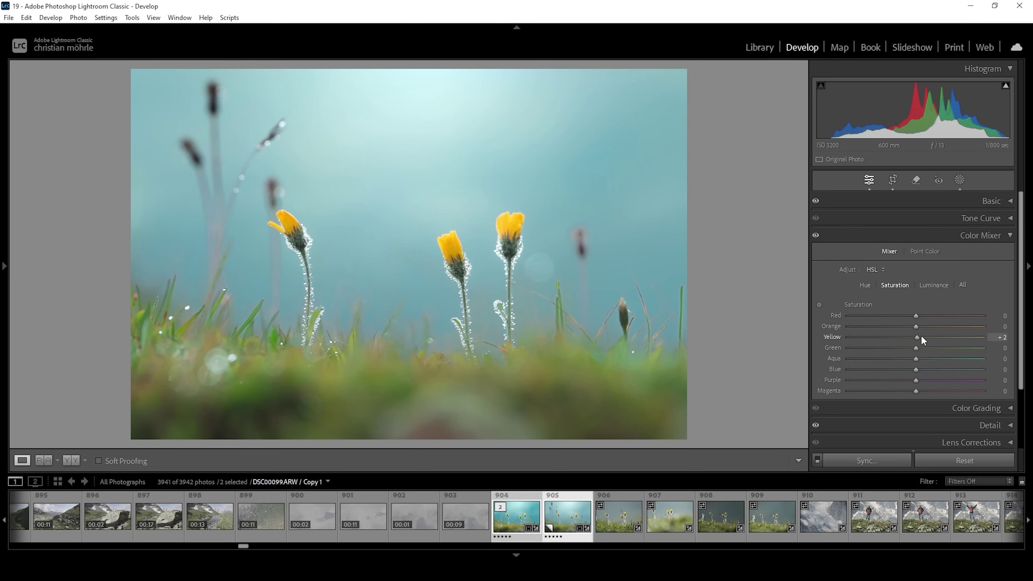
# Raise Yellow and Green saturation, set luminance Blue −10 and Yellow +13, then compare with the mixer off.
pyautogui.moveTo(922, 340); pyautogui.dragTo(928, 369)
pyautogui.click(924, 284)
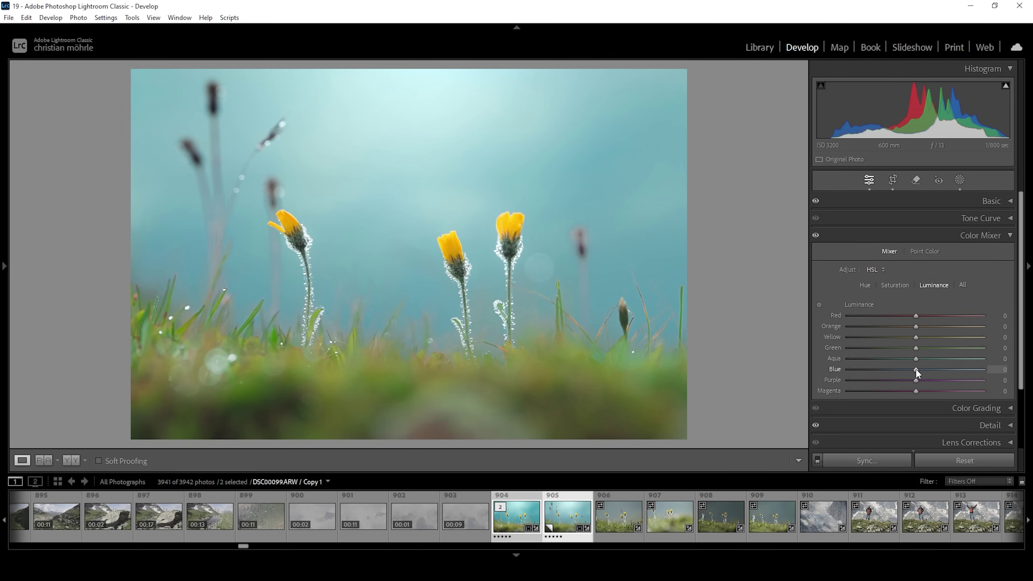
pyautogui.moveTo(916, 368); pyautogui.dragTo(909, 369)
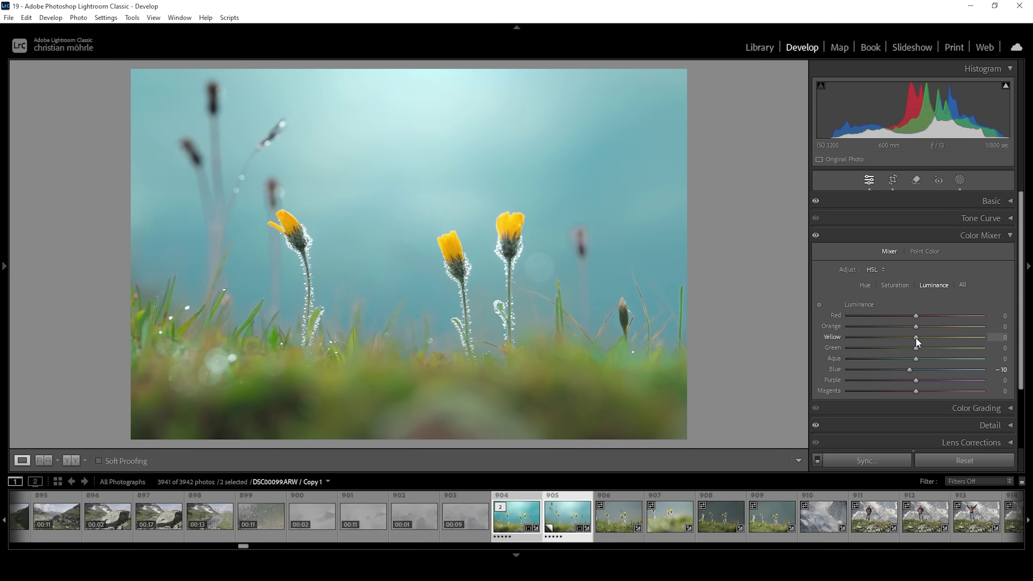
pyautogui.moveTo(916, 337); pyautogui.dragTo(926, 341)
pyautogui.click(816, 235)
# In Calibration, shift Blue Primary Hue to −29 and trial a Green Primary hue shift.
pyautogui.click(1008, 235)
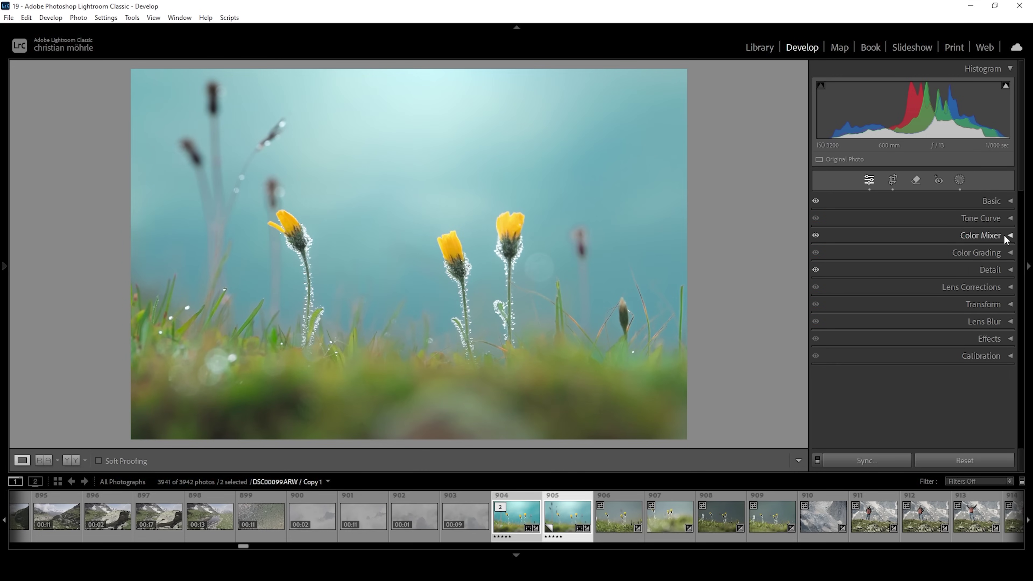
pyautogui.click(921, 357)
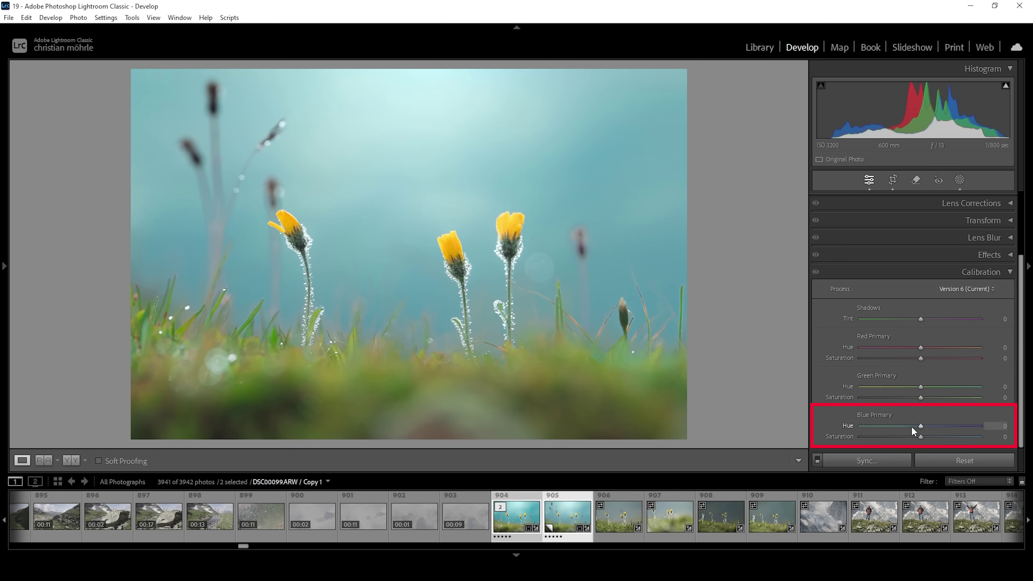
pyautogui.moveTo(921, 424); pyautogui.dragTo(906, 424)
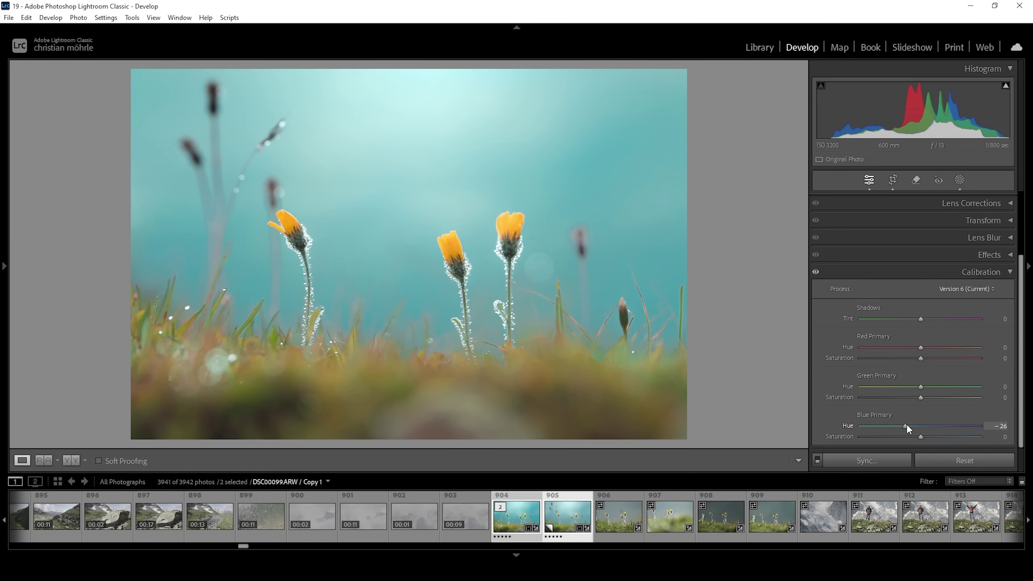
pyautogui.moveTo(905, 424); pyautogui.dragTo(903, 425)
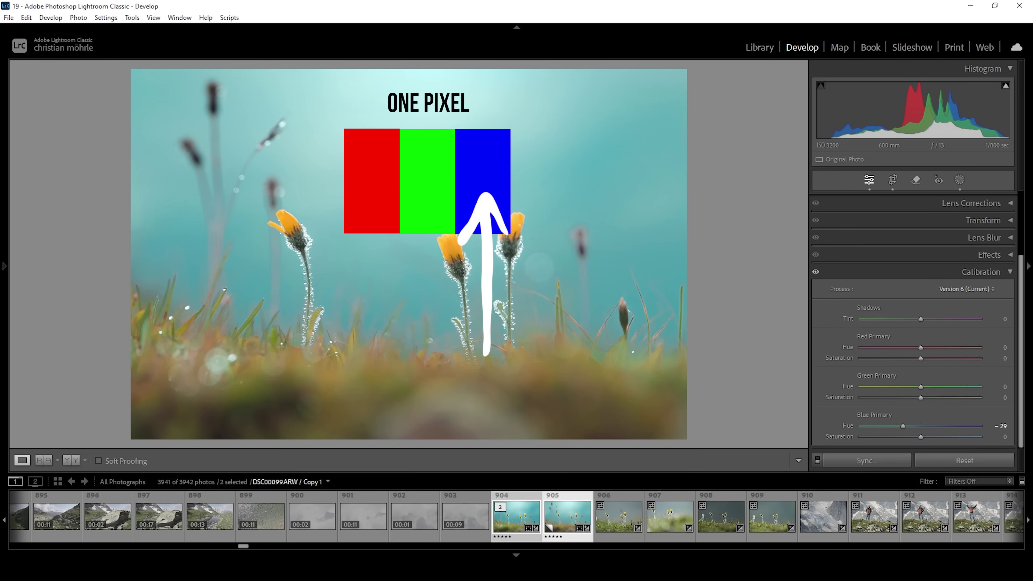
pyautogui.moveTo(920, 386); pyautogui.dragTo(992, 374)
# Reset Green Primary hue to 0 and set primary saturations to Red +9, Green +9, Blue +10.
pyautogui.doubleClick(982, 386)
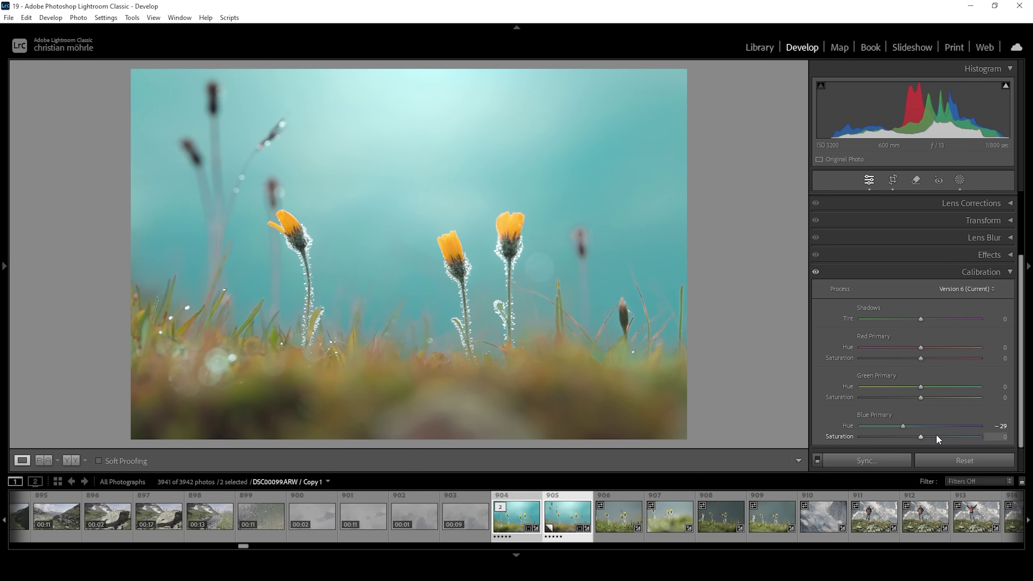
pyautogui.moveTo(925, 435); pyautogui.dragTo(928, 435)
pyautogui.moveTo(931, 433); pyautogui.dragTo(928, 434)
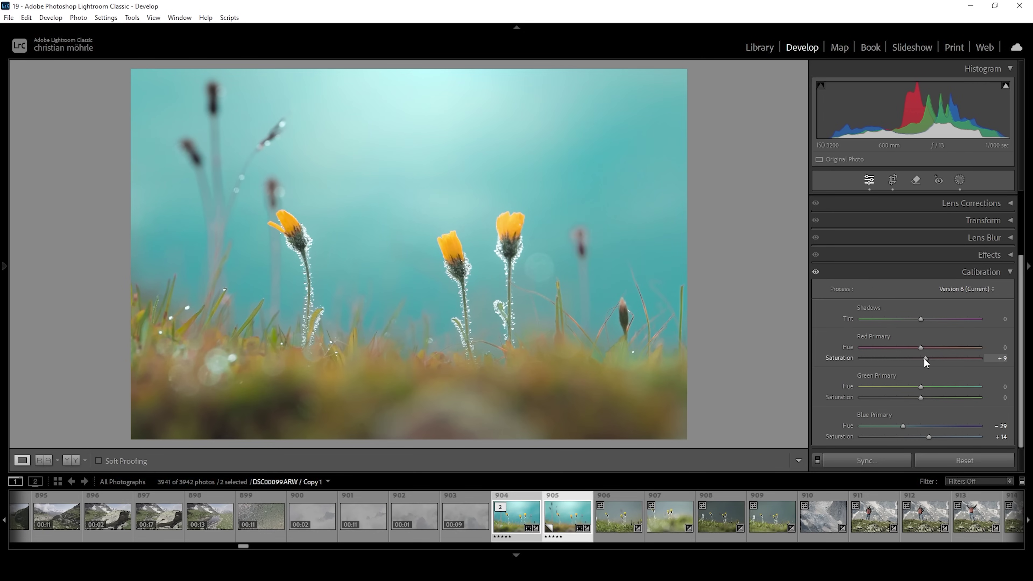
pyautogui.moveTo(920, 398); pyautogui.dragTo(925, 399)
pyautogui.moveTo(928, 436); pyautogui.dragTo(927, 437)
# Compare the photo with calibration off and on, then collapse the Calibration panel.
pyautogui.click(815, 272)
pyautogui.click(816, 272)
pyautogui.click(1005, 272)
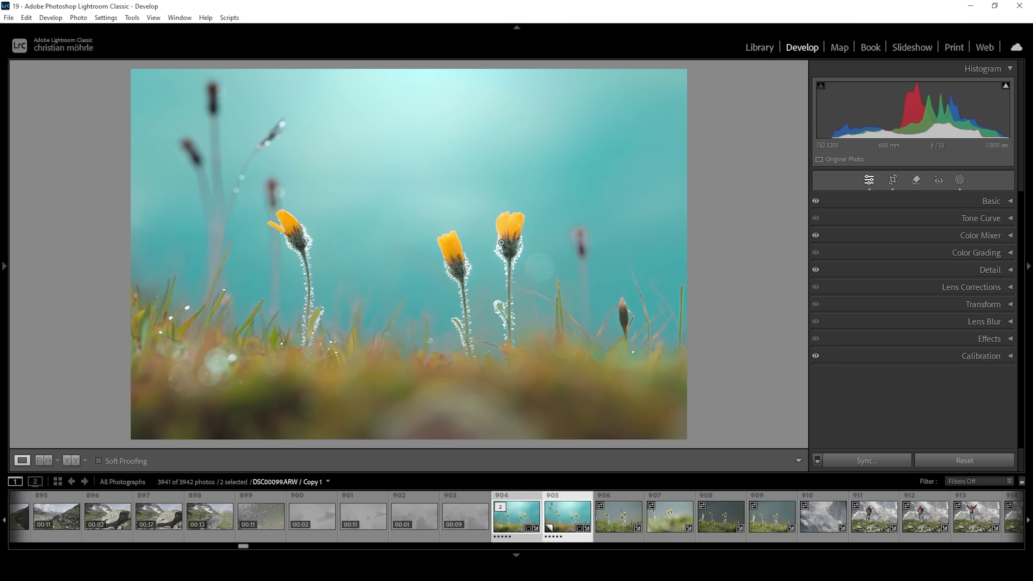
# Send only photo 905 to Edit in Adobe Photoshop 2024.
pyautogui.click(567, 517)
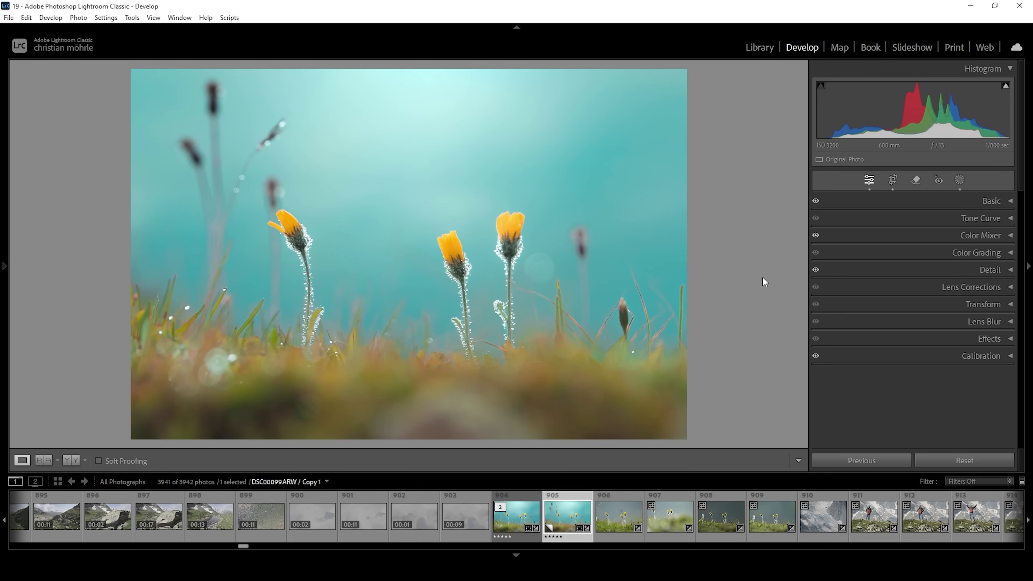
pyautogui.rightClick(569, 514)
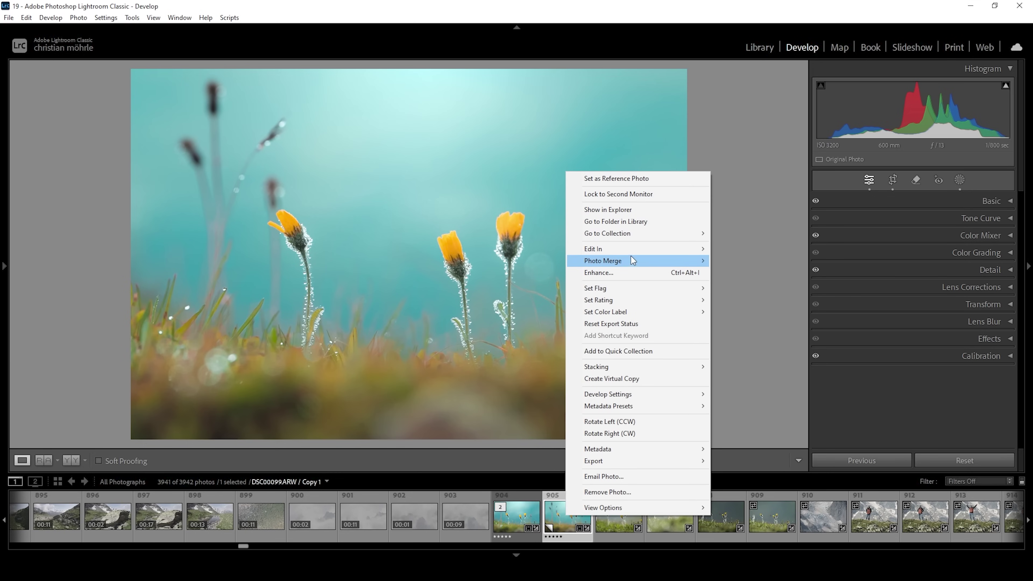
pyautogui.moveTo(635, 250)
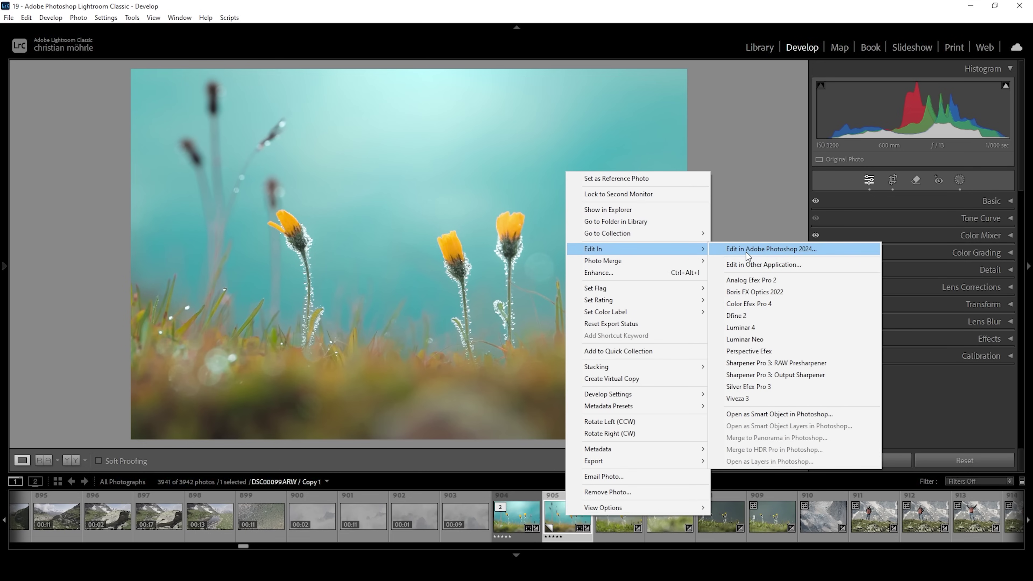
pyautogui.click(748, 249)
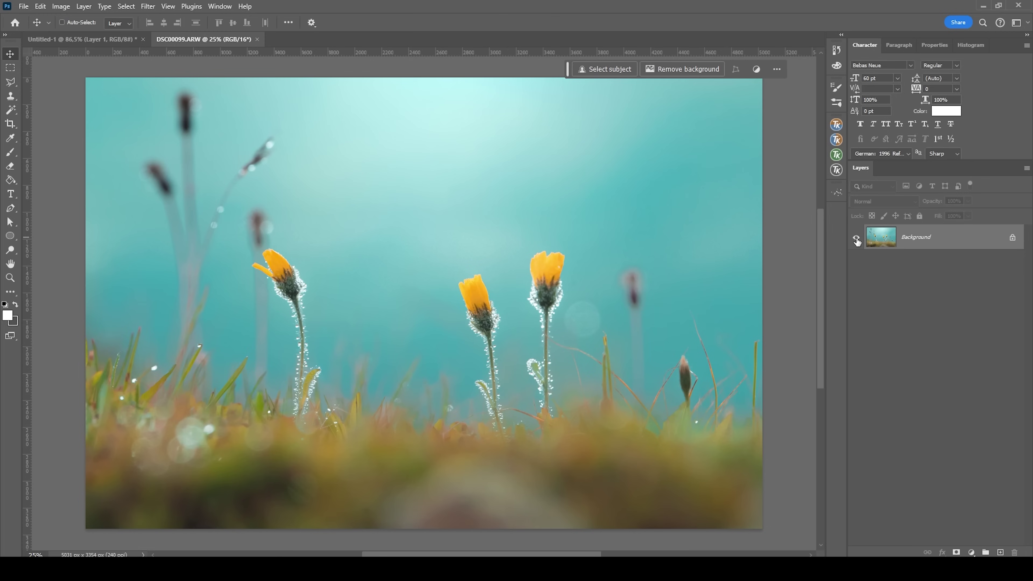
# Duplicate the Background into Layer 1 and spot-heal the blurred bud and stem right of the flowers.
pyautogui.click(912, 240)
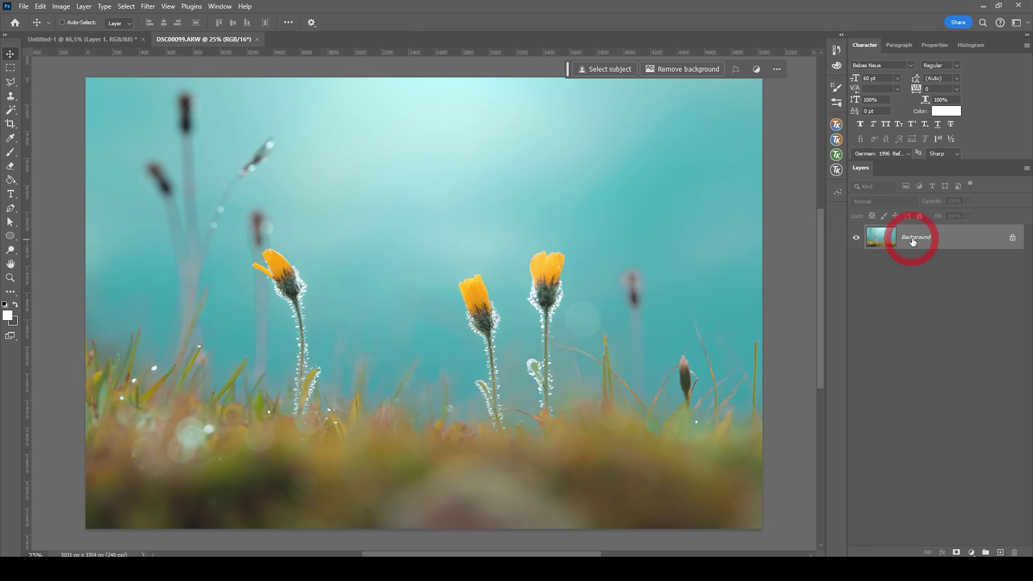
pyautogui.hotkey('ctrl', 'j')
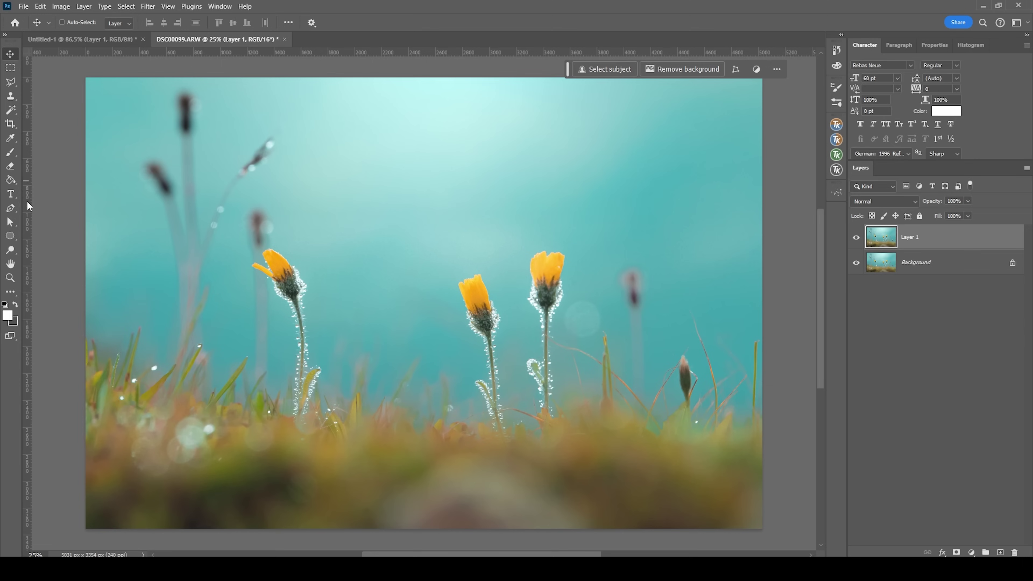
pyautogui.click(13, 101)
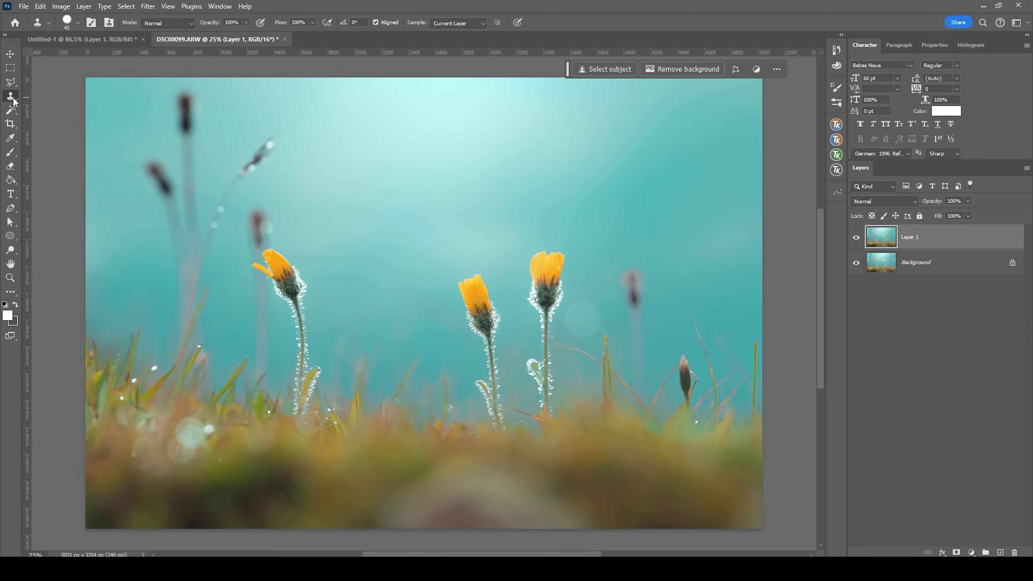
pyautogui.rightClick(13, 102)
pyautogui.click(45, 93)
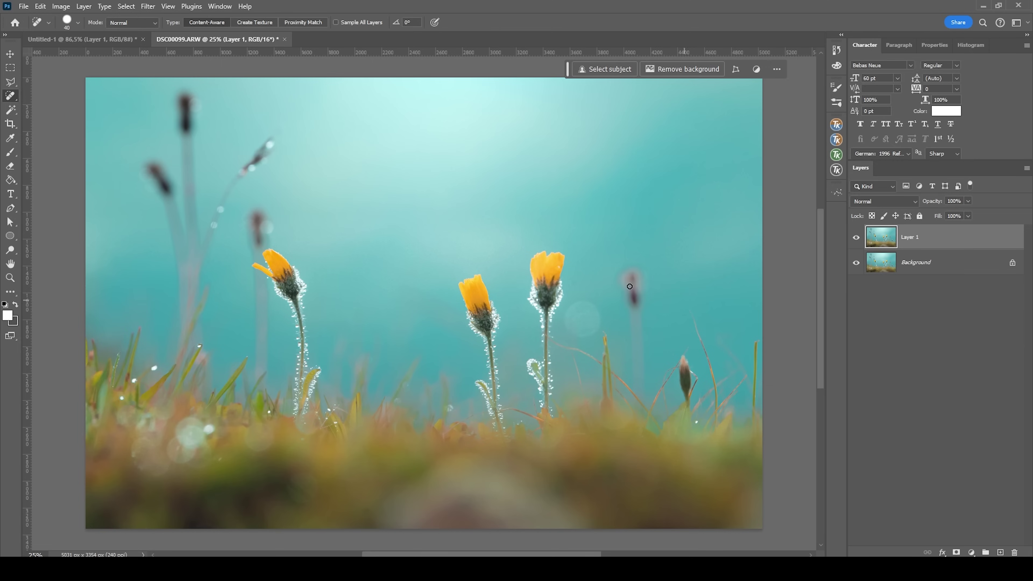
pyautogui.scroll(3, 645, 297)
pyautogui.keyDown('alt'); pyautogui.rightClick(651, 273); pyautogui.keyUp('alt')
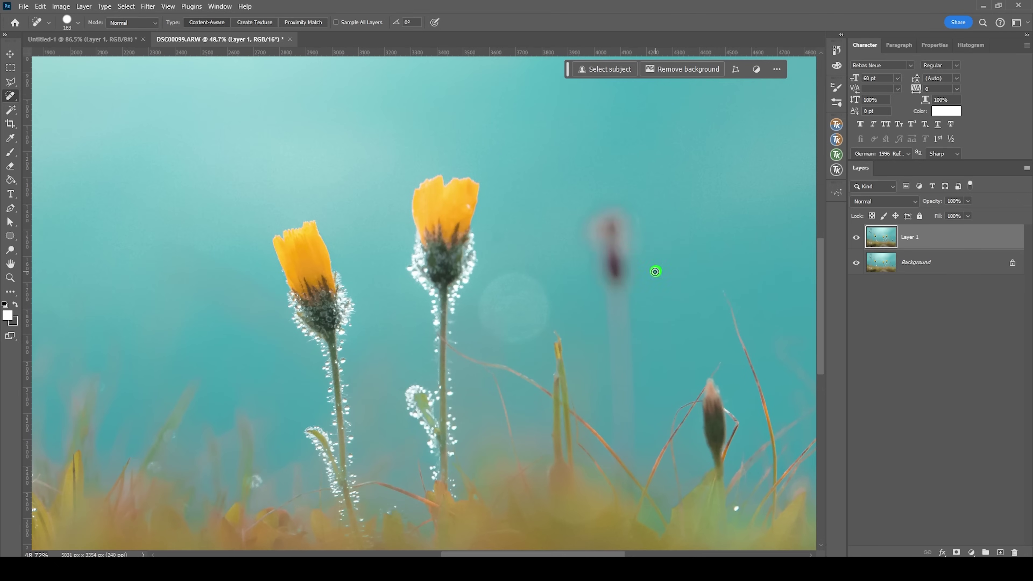
pyautogui.moveTo(603, 230)
pyautogui.mouseDown()
pyautogui.moveTo(624, 238)
pyautogui.moveTo(618, 253)
pyautogui.moveTo(608, 243)
pyautogui.moveTo(628, 433)
pyautogui.mouseUp()
# Spot-heal the remaining blurred background stems with a smaller healing brush.
pyautogui.scroll(-3, 738, 295)
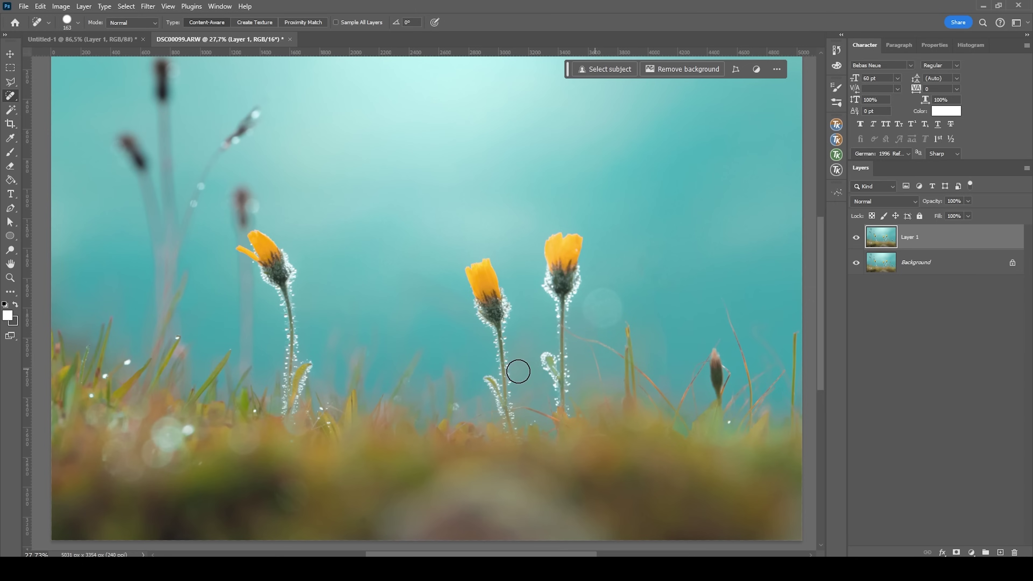
pyautogui.scroll(-2, 297, 237)
pyautogui.scroll(6, 372, 135)
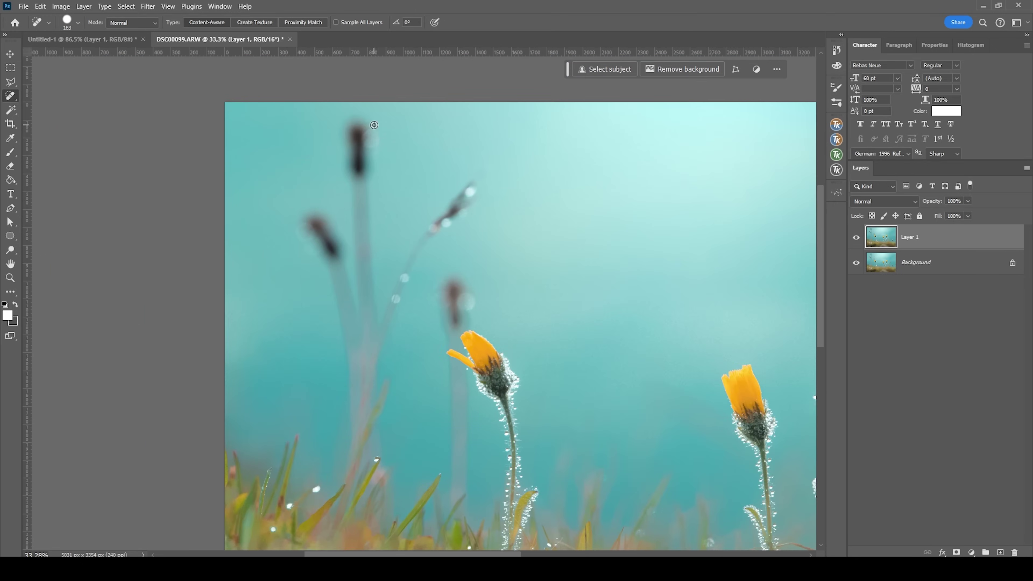
pyautogui.moveTo(435, 292); pyautogui.dragTo(429, 292)
pyautogui.scroll(2, 429, 291)
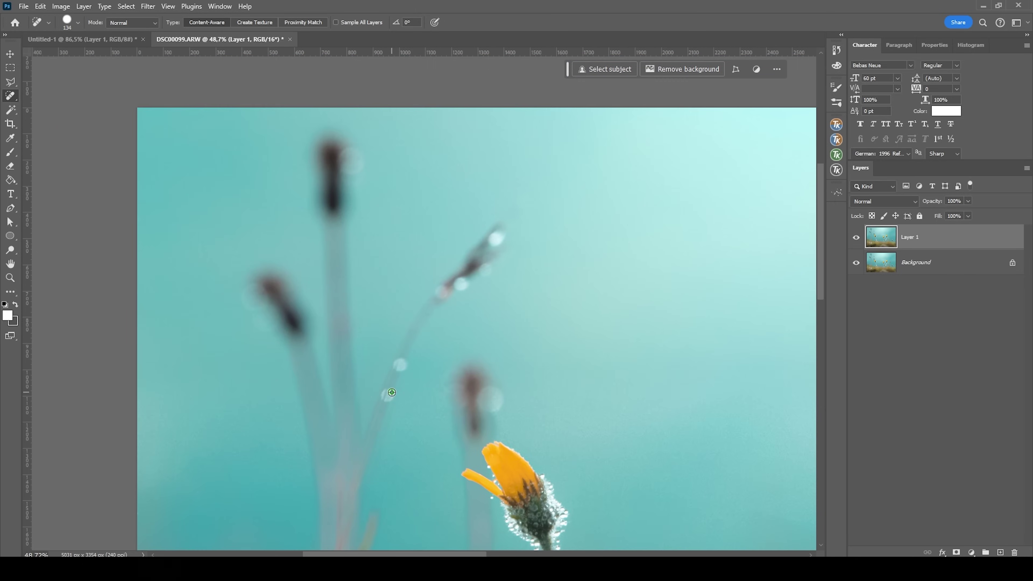
pyautogui.moveTo(383, 413)
pyautogui.mouseDown()
pyautogui.moveTo(417, 320)
pyautogui.moveTo(502, 235)
pyautogui.moveTo(455, 285)
pyautogui.mouseUp()
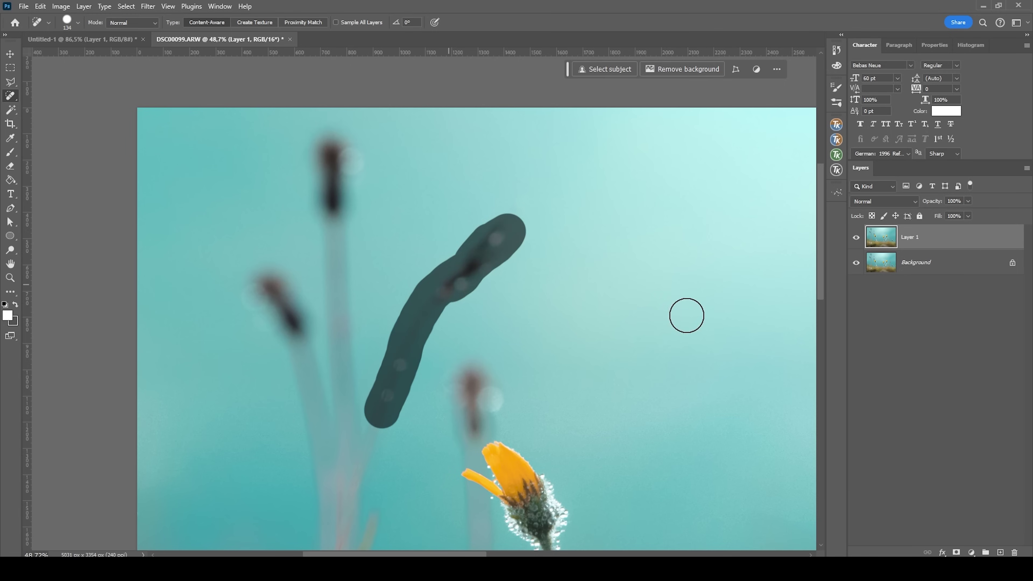
pyautogui.scroll(-1, 457, 342)
pyautogui.scroll(2, 325, 309)
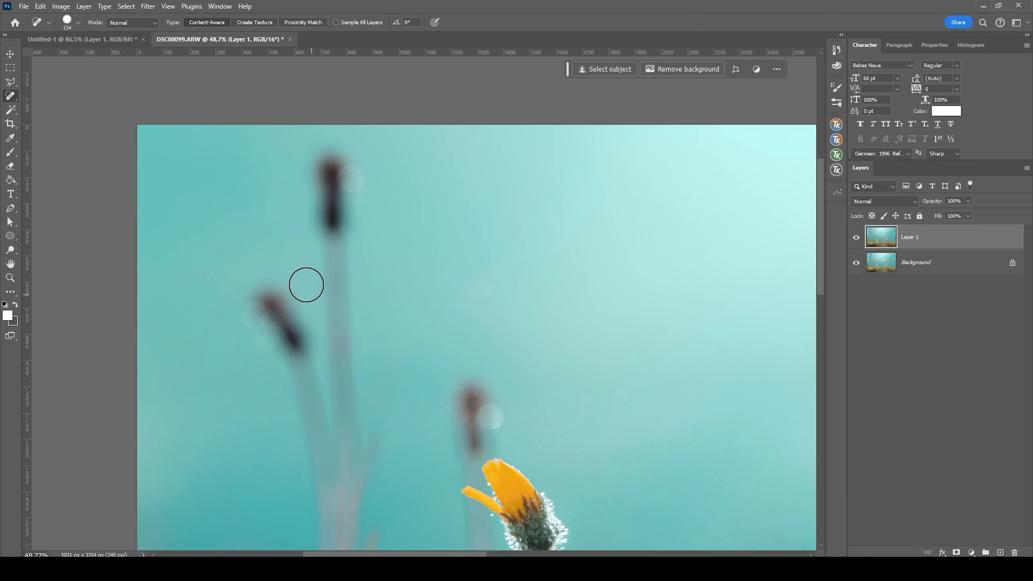
pyautogui.scroll(-1, 304, 280)
pyautogui.moveTo(272, 308)
pyautogui.mouseDown()
pyautogui.moveTo(261, 263)
pyautogui.moveTo(307, 312)
pyautogui.moveTo(331, 378)
pyautogui.moveTo(329, 134)
pyautogui.moveTo(355, 191)
pyautogui.mouseUp()
pyautogui.scroll(-6, 338, 332)
pyautogui.moveTo(353, 286)
pyautogui.mouseDown()
pyautogui.moveTo(357, 298)
pyautogui.moveTo(396, 305)
pyautogui.mouseUp()
pyautogui.scroll(2, 396, 305)
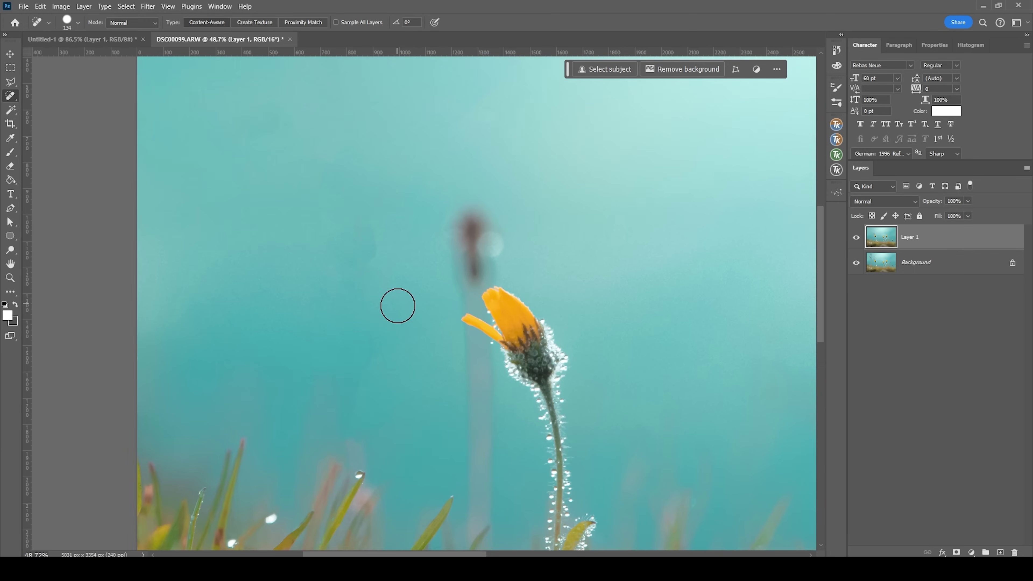
# Set up a fine Clone Stamp brush to retouch the leftover stalk behind the left flower.
pyautogui.rightClick(10, 95)
pyautogui.click(57, 161)
pyautogui.scroll(1, 427, 254)
pyautogui.press('j')
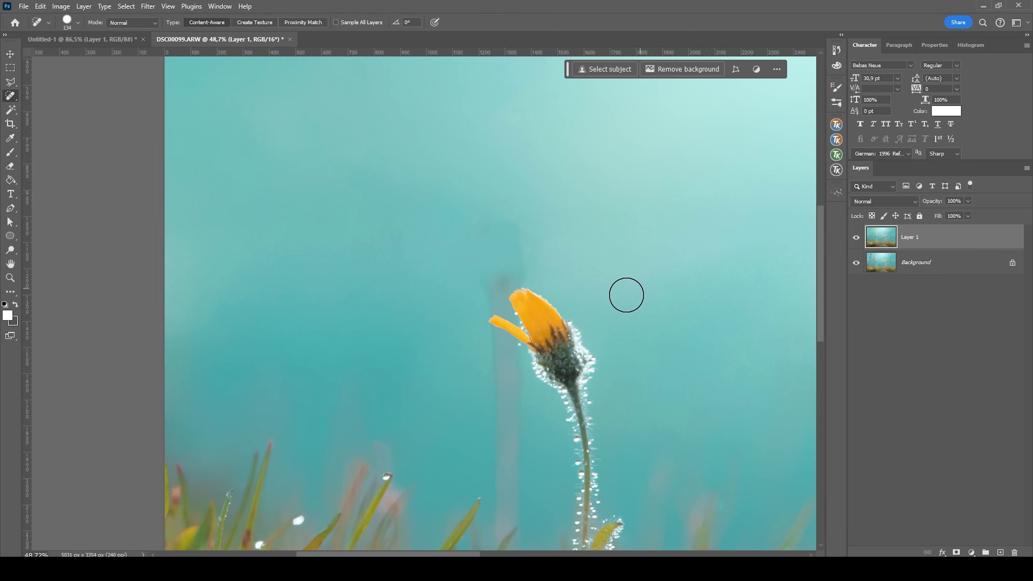
pyautogui.scroll(5, 521, 327)
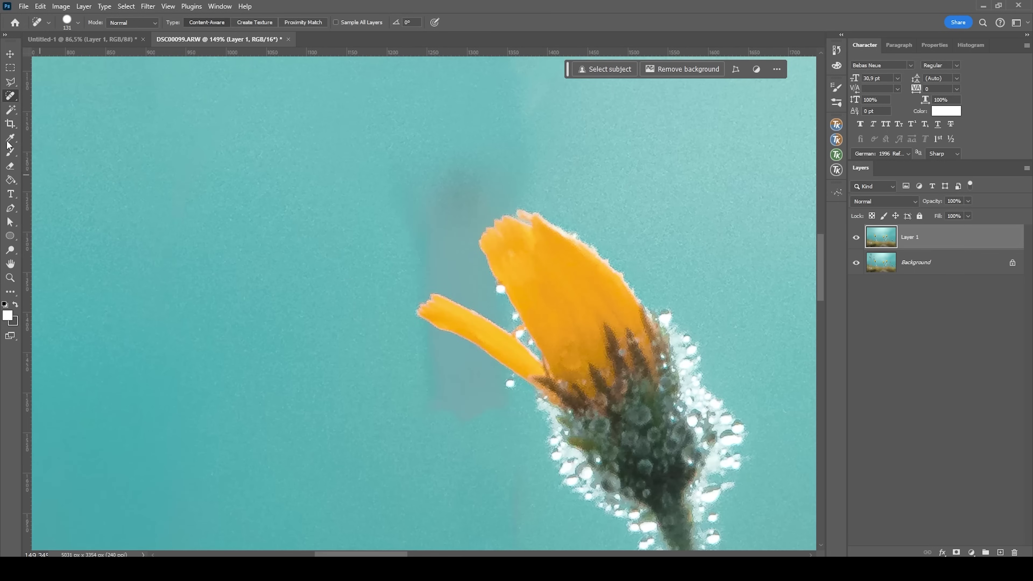
pyautogui.rightClick(10, 96)
pyautogui.click(57, 161)
pyautogui.moveTo(423, 246)
pyautogui.mouseDown()
pyautogui.moveTo(104, 233)
pyautogui.moveTo(149, 245)
pyautogui.mouseUp()
pyautogui.scroll(2, 313, 203)
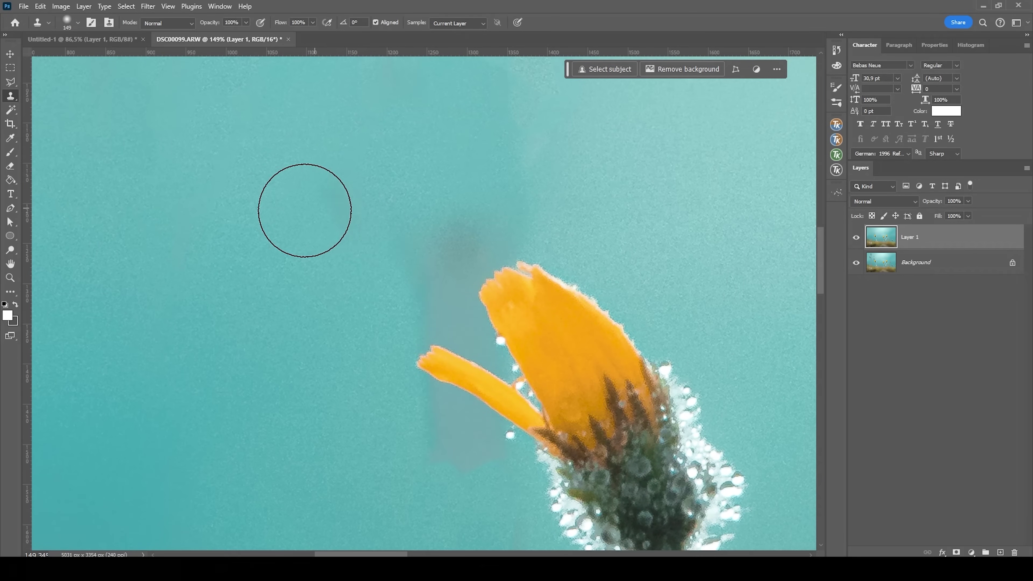
pyautogui.scroll(-4, 652, 321)
pyautogui.scroll(4, 652, 321)
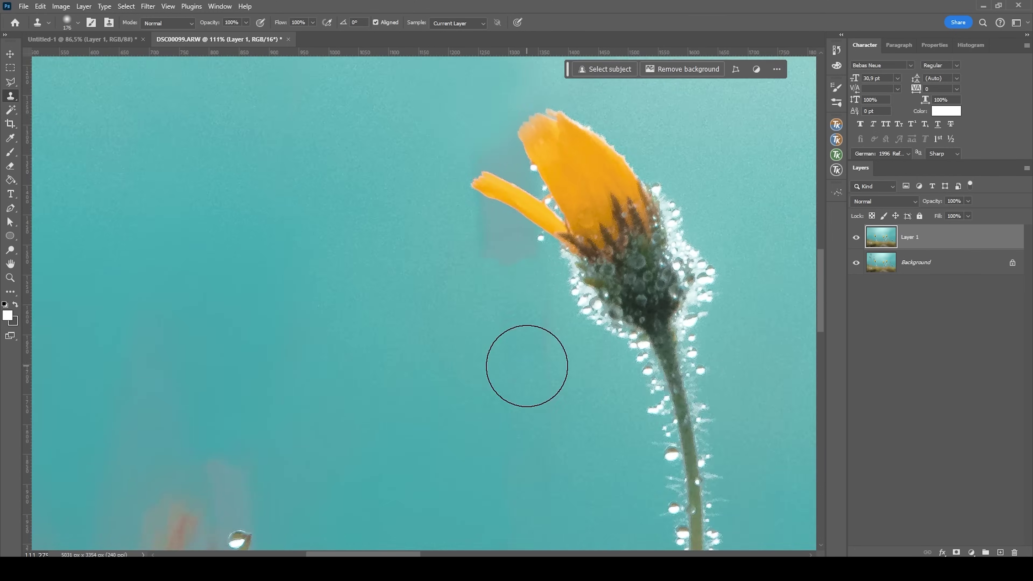
pyautogui.press('[')
pyautogui.press('[')
pyautogui.press('[')
pyautogui.press('[')
pyautogui.press('[')
pyautogui.press('[')
pyautogui.scroll(1, 414, 276)
pyautogui.moveTo(414, 276)
pyautogui.mouseDown()
pyautogui.moveTo(422, 326)
pyautogui.moveTo(491, 350)
pyautogui.mouseUp()
pyautogui.scroll(-8, 674, 405)
pyautogui.scroll(3, 673, 405)
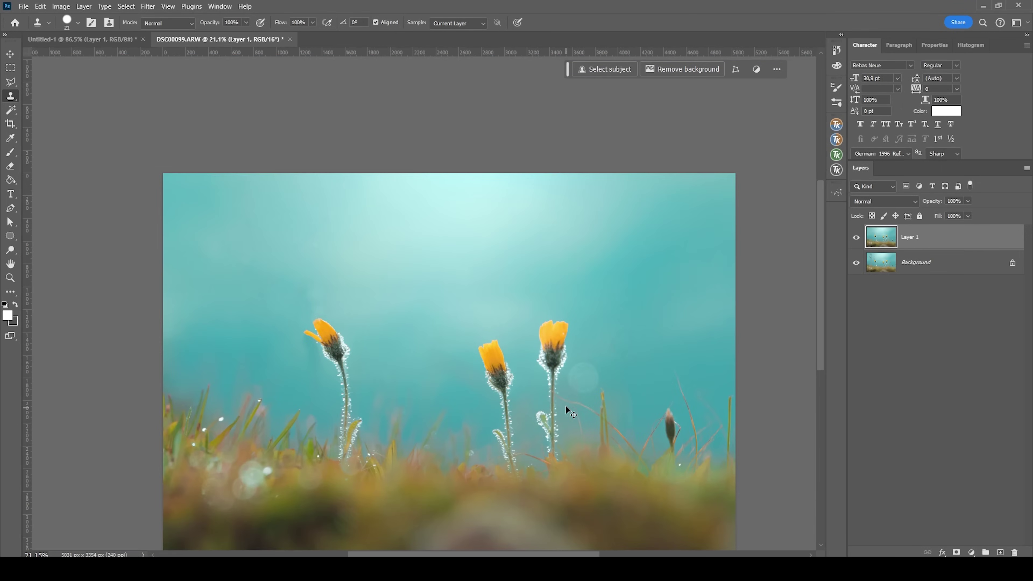
pyautogui.scroll(1, 563, 407)
pyautogui.scroll(-1, 565, 402)
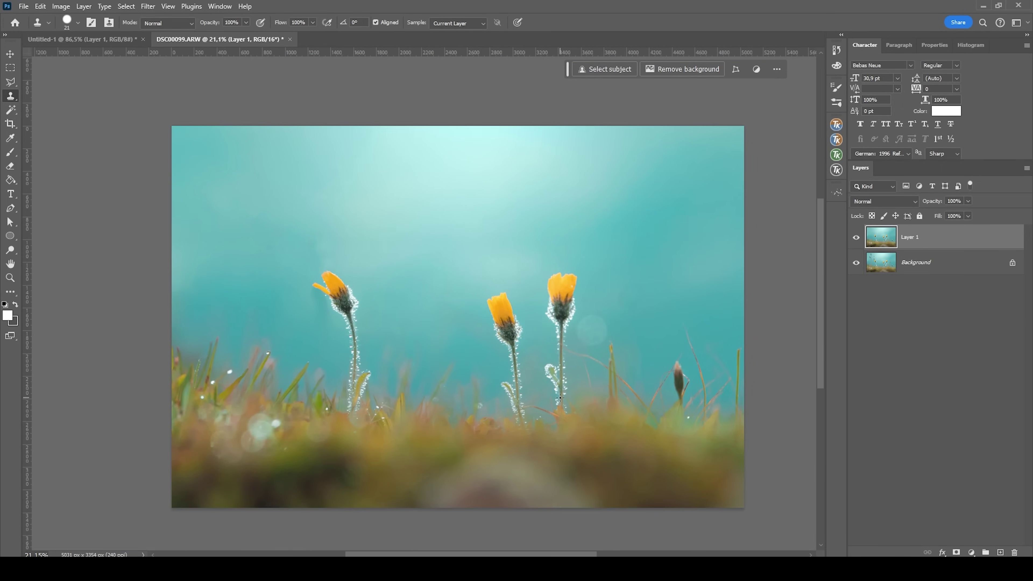